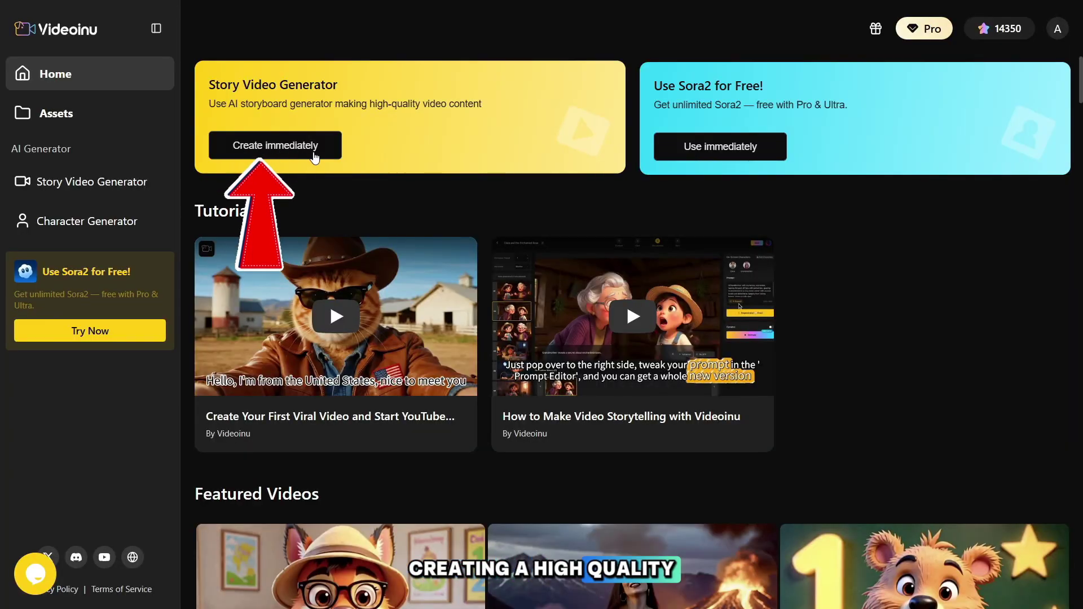
# Step: Start a new story and try the video lengths from 5min up to 20-30min
pyautogui.click(257, 153)
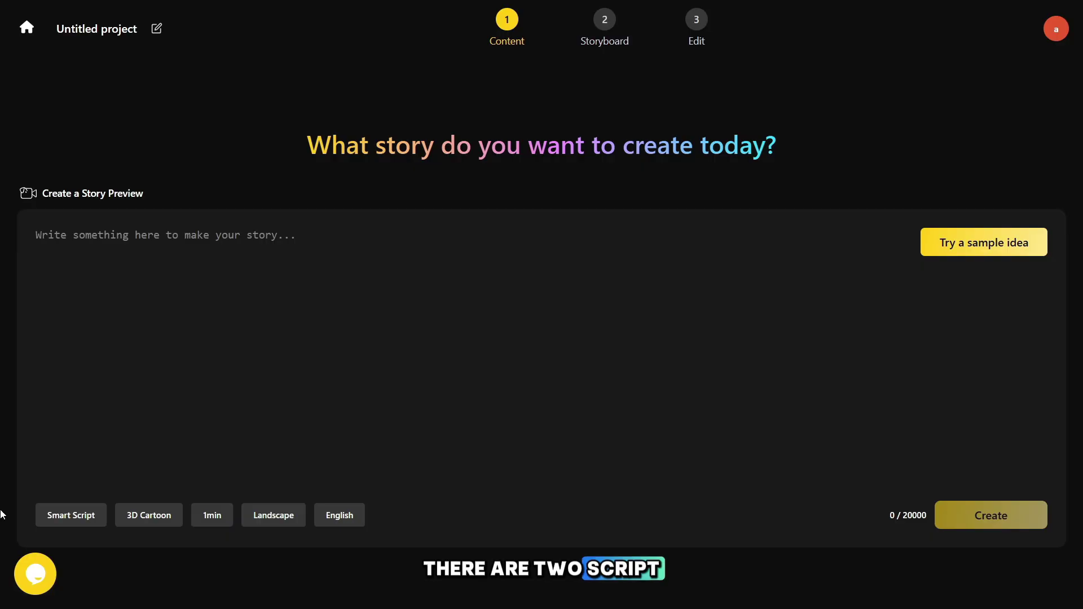
pyautogui.click(60, 524)
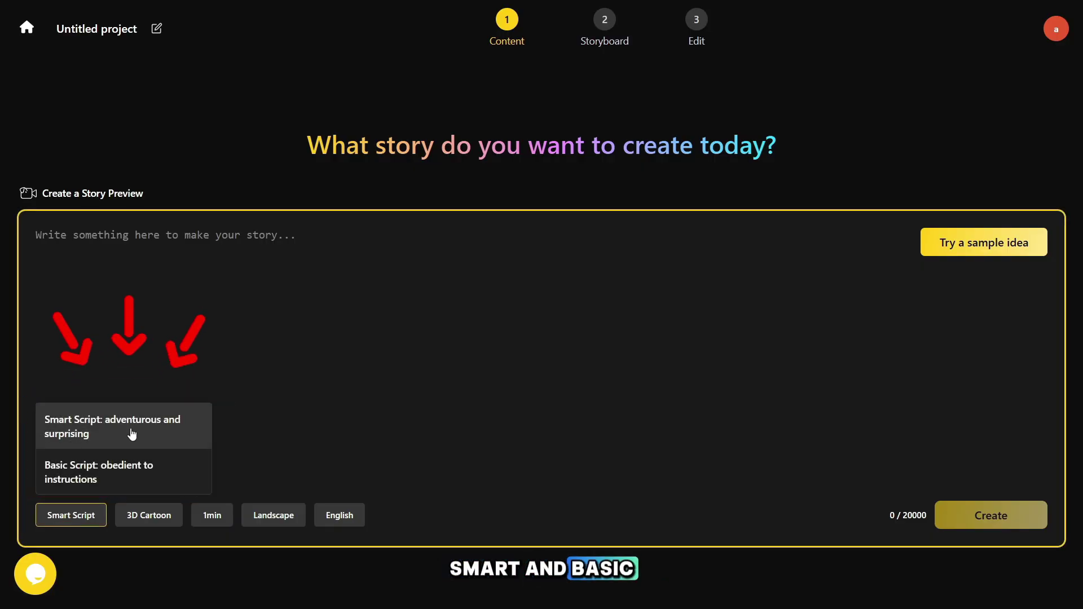
pyautogui.click(212, 515)
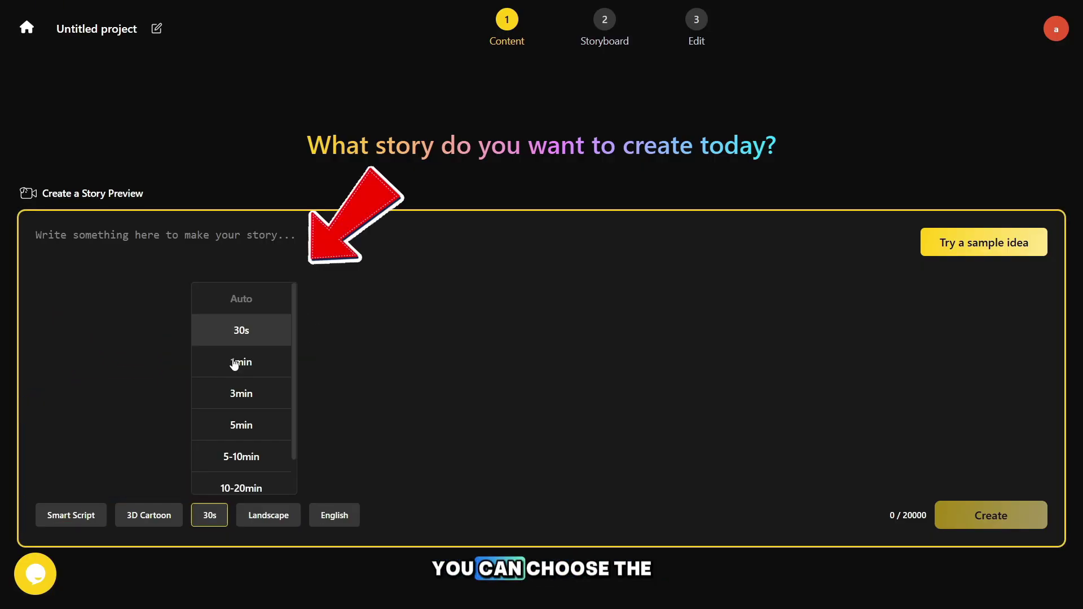
pyautogui.click(240, 426)
pyautogui.click(241, 470)
pyautogui.click(236, 485)
pyautogui.scroll(-1, 239, 480)
pyautogui.click(242, 478)
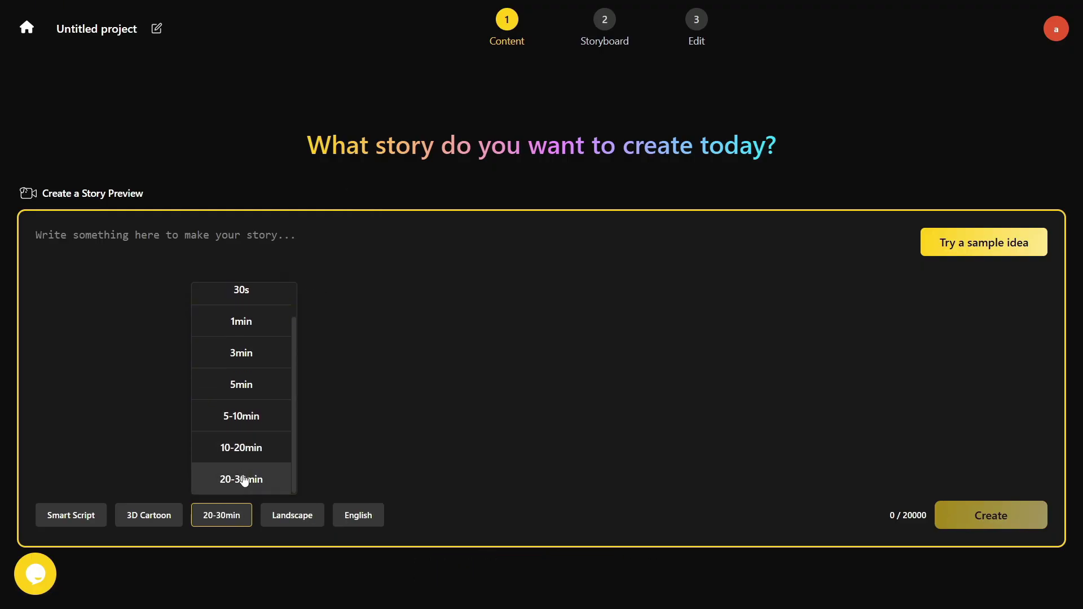
# Step: Pick the Horror visual style and set the aspect ratio to Landscape after trying Portrait 9:16
pyautogui.click(147, 515)
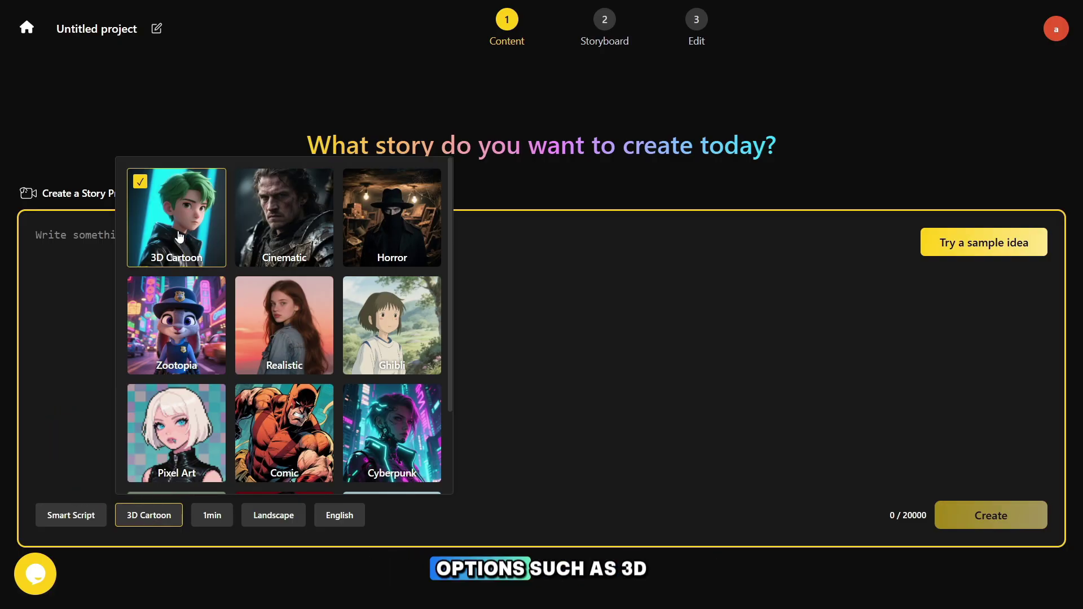
pyautogui.click(391, 220)
pyautogui.scroll(-5, 445, 306)
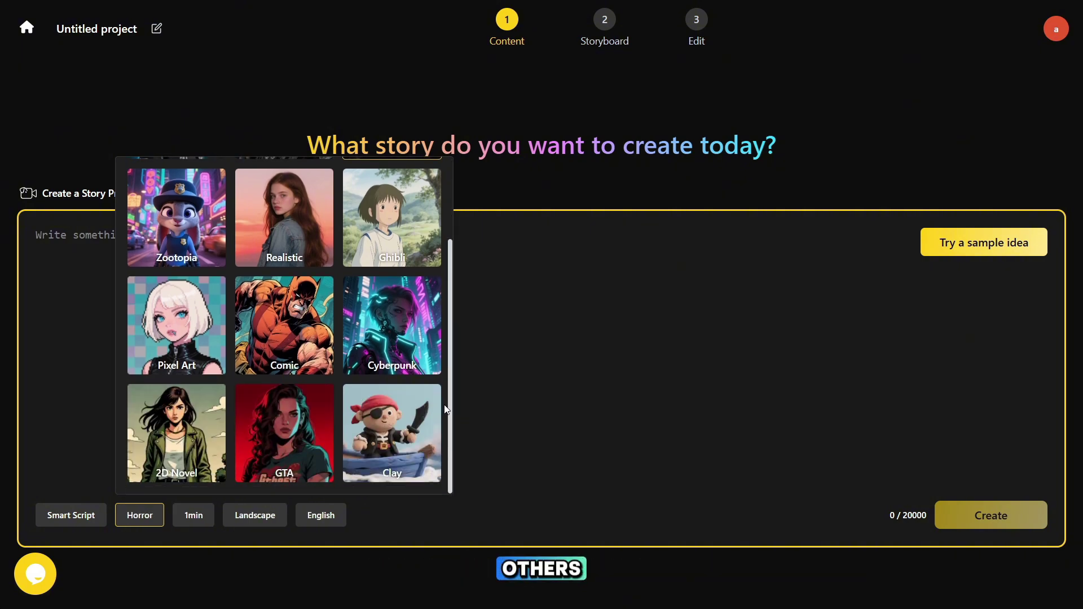
pyautogui.click(259, 517)
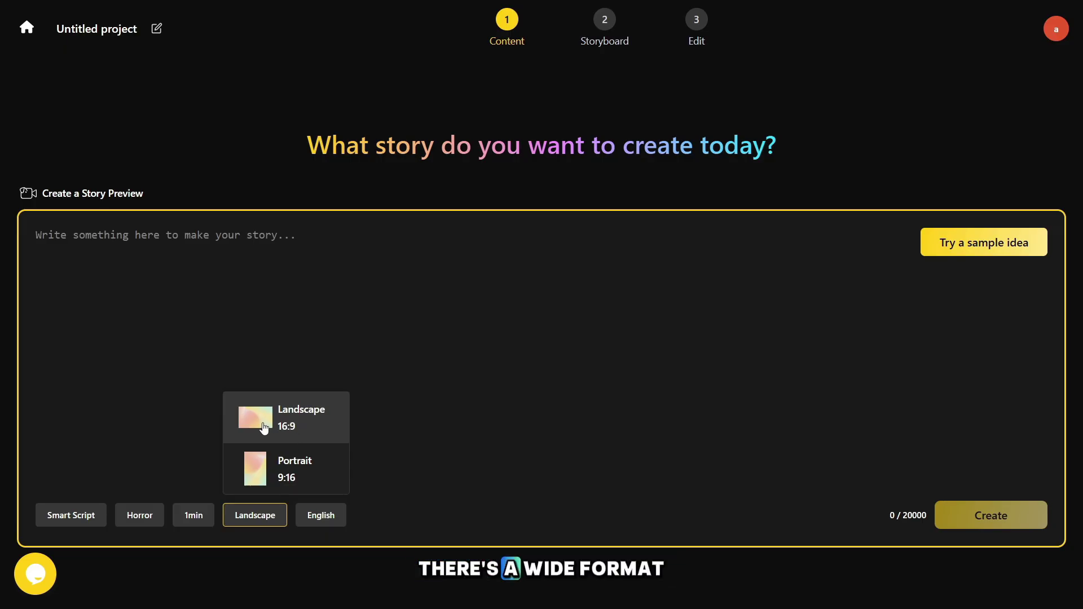
pyautogui.click(293, 477)
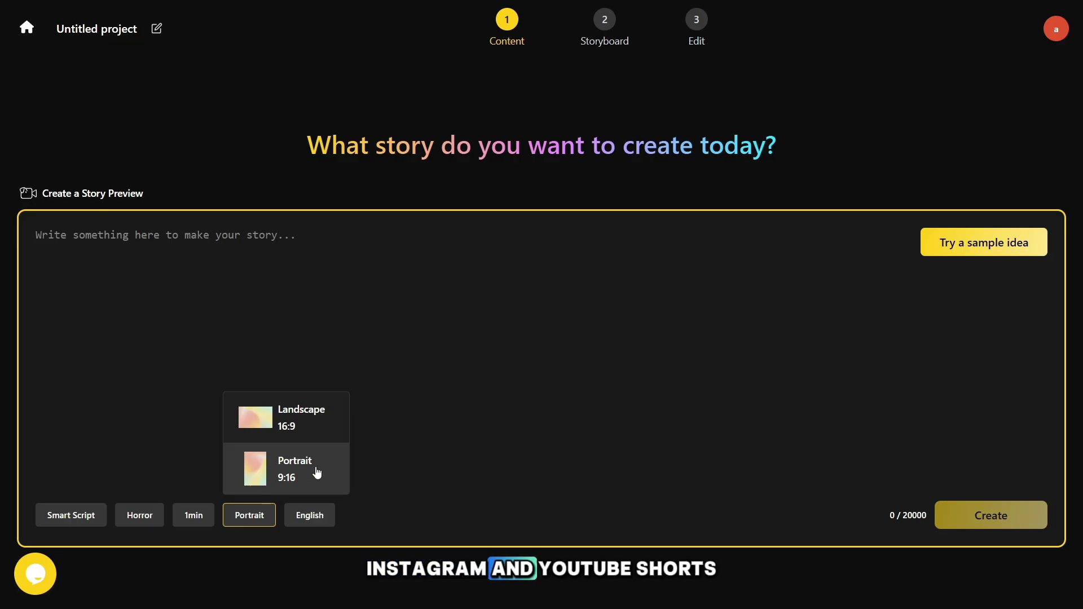
pyautogui.click(299, 418)
# Step: Keep English, switch the script mode to Basic Script, and set the length to Auto
pyautogui.click(321, 514)
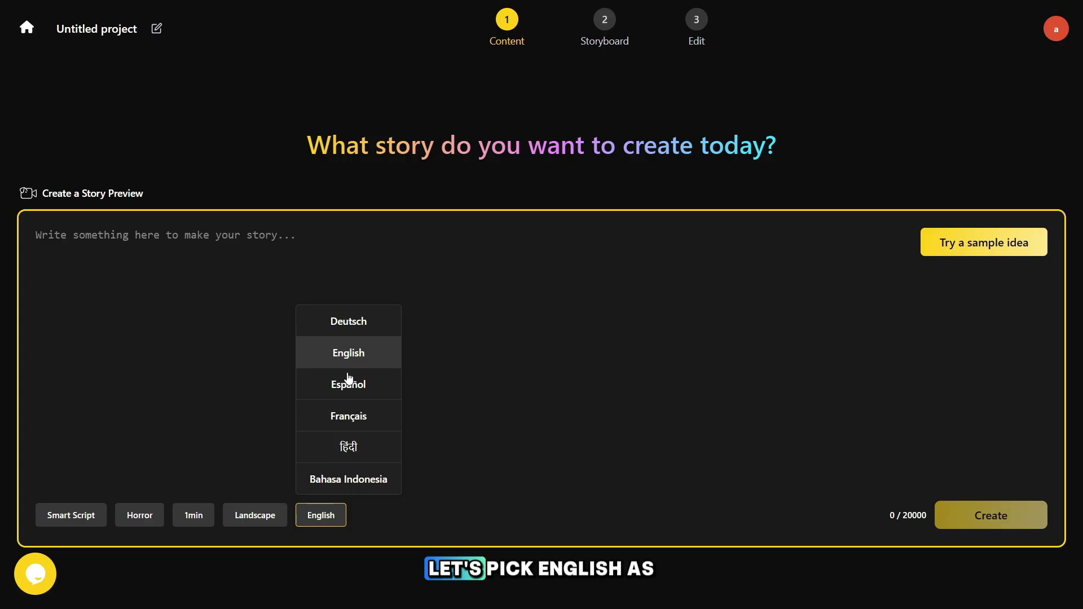
pyautogui.click(70, 515)
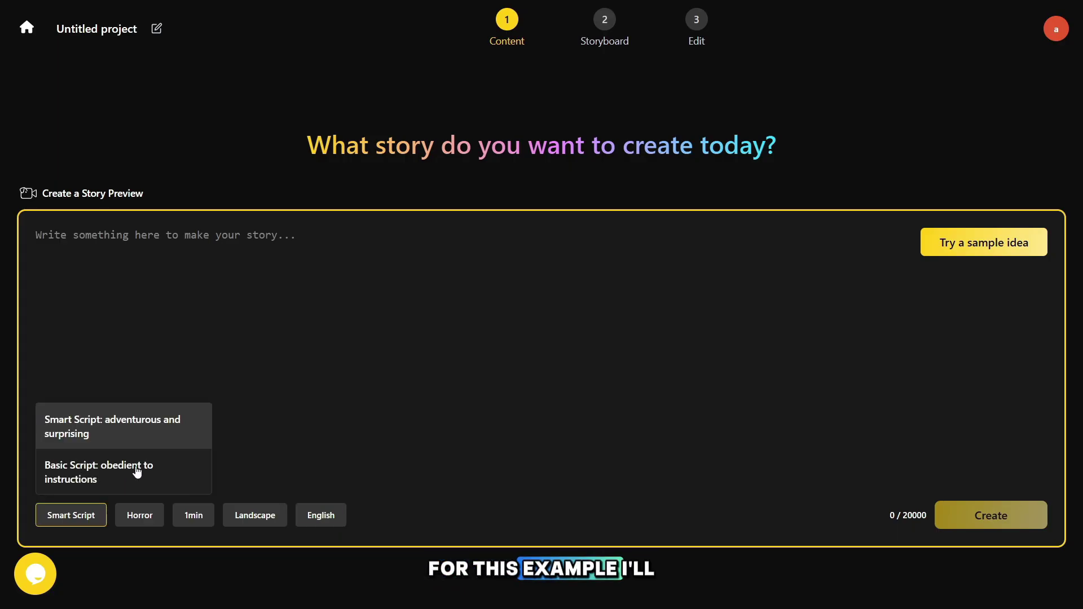
pyautogui.click(88, 473)
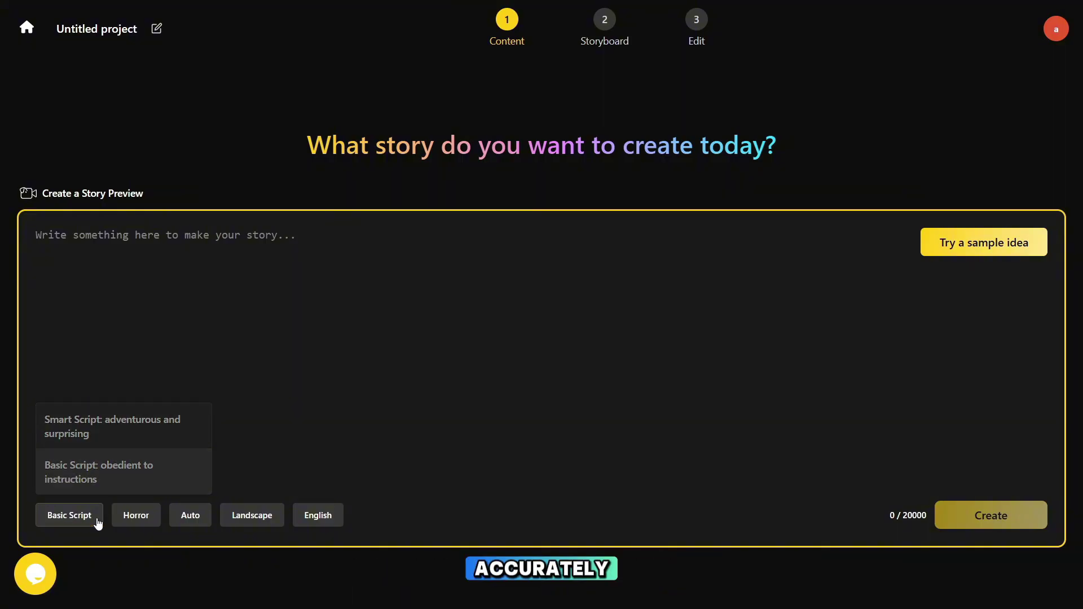
pyautogui.click(190, 515)
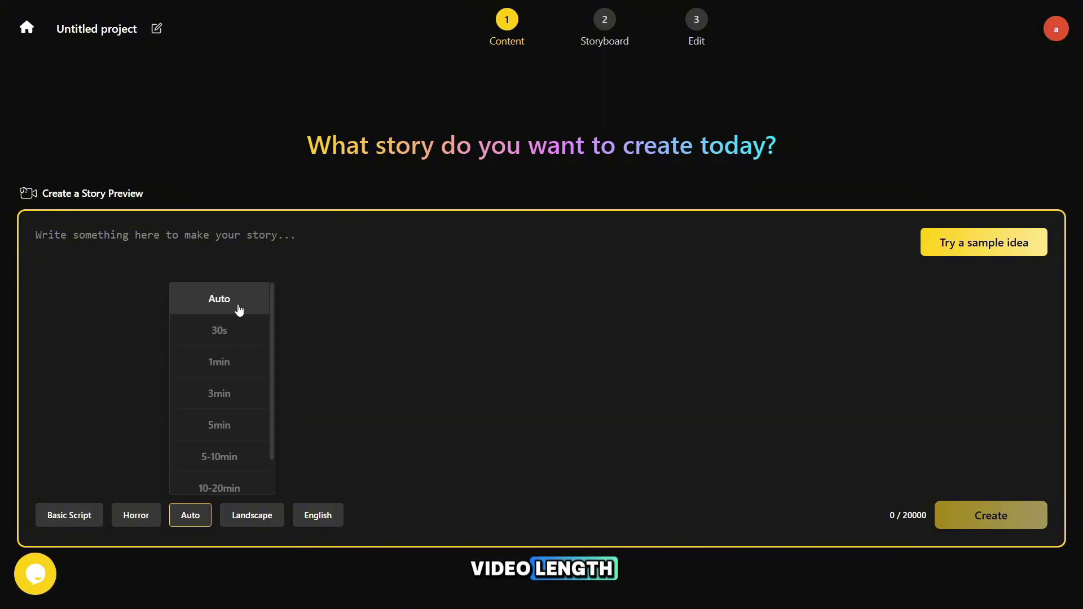
pyautogui.click(239, 310)
# Step: Paste the match-girl story script into the story box and generate its synopsis
pyautogui.click(119, 256)
pyautogui.write('Characters: Boy, Bear Content: In a ruined city swallowed by vines, a small boy wanders with a cracked tablet in his arms. From the shadows, a great bear appears, its fur streaked with glowing lines like circuitry. Characters: Boy Content: The boy stops before a shattered screen still flickering with AI code. He kneels, trying to connect his tablet — but the signal resists, pulsing like a heartbeat. Characters: Bear, Boy Content: The bear presses its paw on the ground; green light spreads from its touch, merging with the boy’s tablet. Trees sway, their leaves humming softly — the forest is waking. Characters: AI Voice (off-screen), Boy Content: From the remnants of the machines, a metallic voice echoes: "Human emotion—irrelevant." The boy looks up, tears mixing with snow, and tightens his grip on the tablet. Characters: Boy, Bear Content: Together they touch the core — a sphere of light floating among roots. Circuits and vines intertwine, code dissolves into pure green radiance. Characters: Boy, Bear Content: As sunlight floods the horizon, the machines fall silent. The boy rests against the bear’s fur, exhausted. Flowers bloom through broken concrete.')
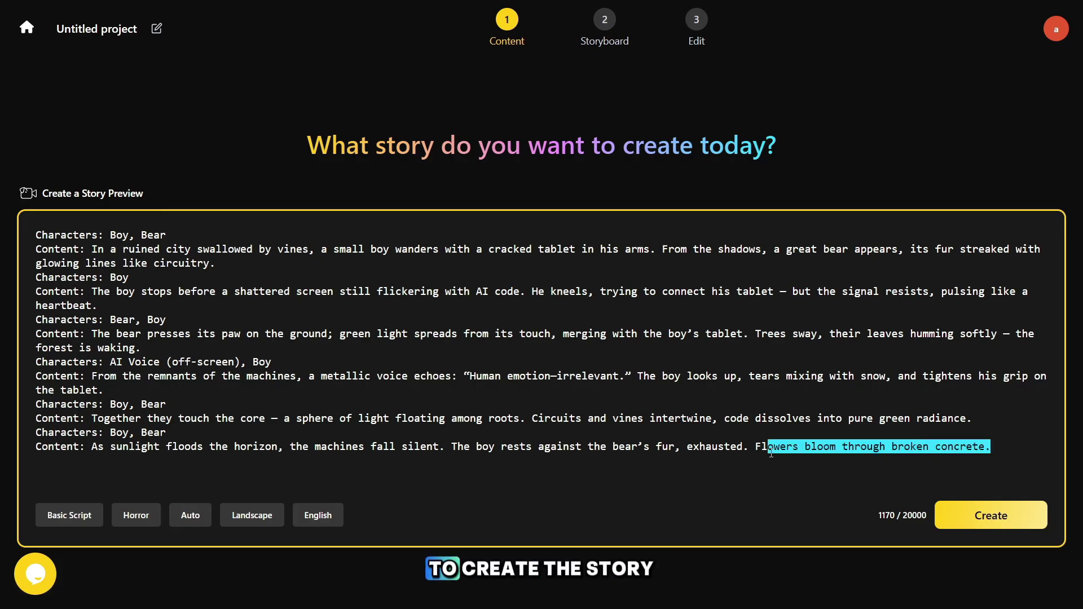
pyautogui.moveTo(771, 453); pyautogui.dragTo(25, 230)
pyautogui.click(210, 431)
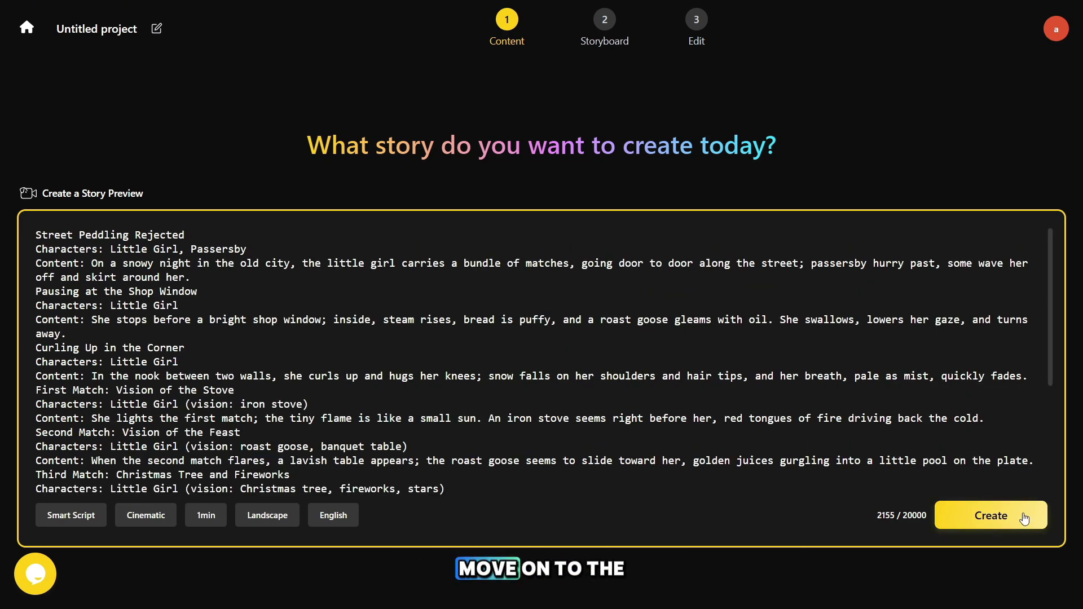
pyautogui.click(1024, 518)
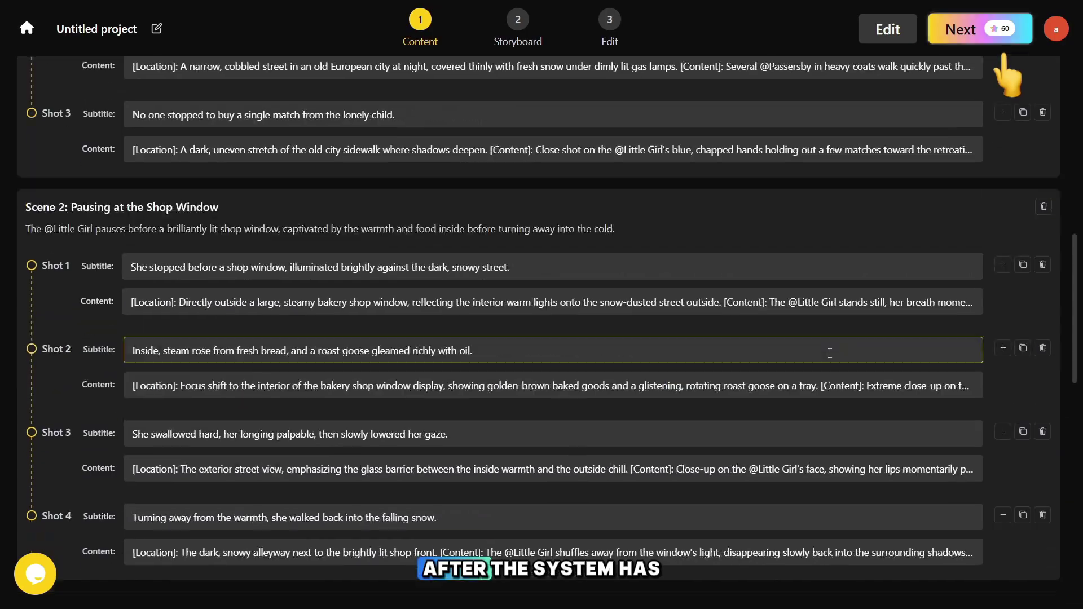
# Step: Scroll through the generated scene script for Echoes of the Rooted City
pyautogui.scroll(-6, 1042, 237)
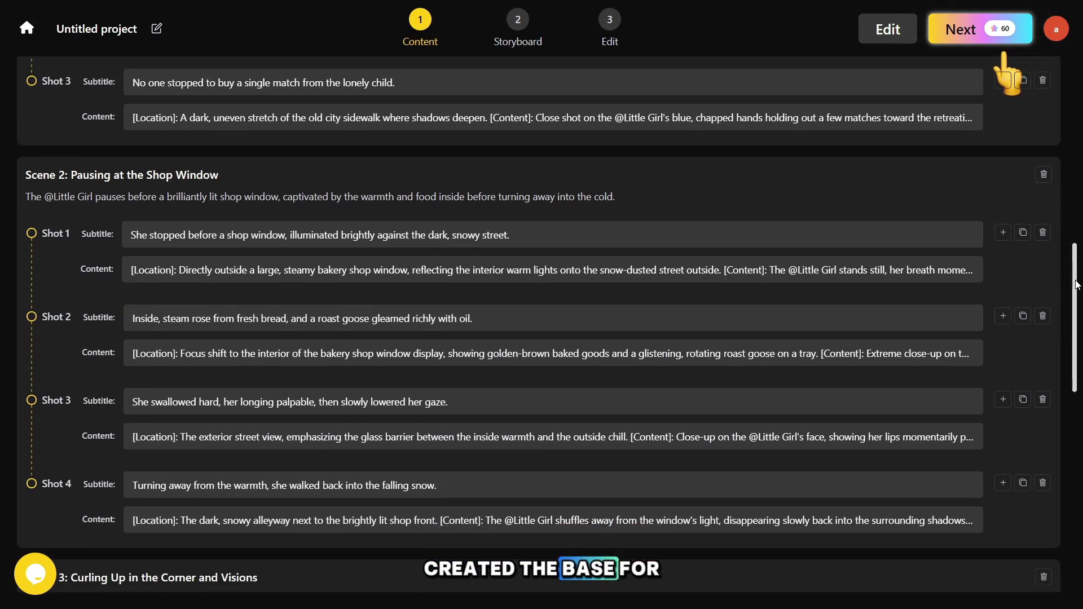
pyautogui.scroll(-6, 1004, 73)
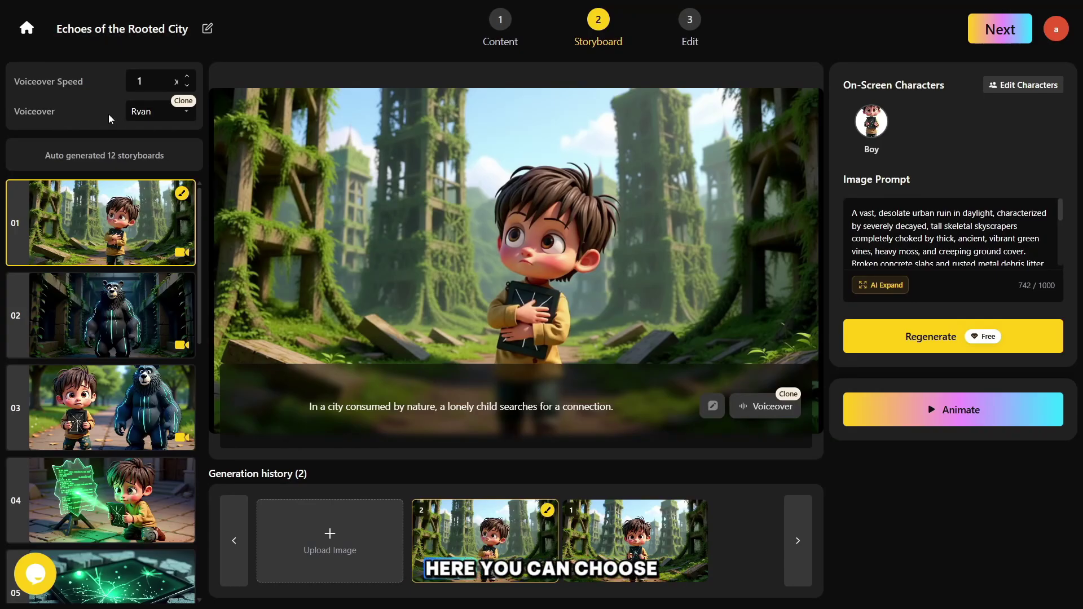
# Step: Browse the Voiceover list of available narrator voices
pyautogui.click(163, 112)
pyautogui.moveTo(194, 150); pyautogui.dragTo(193, 179)
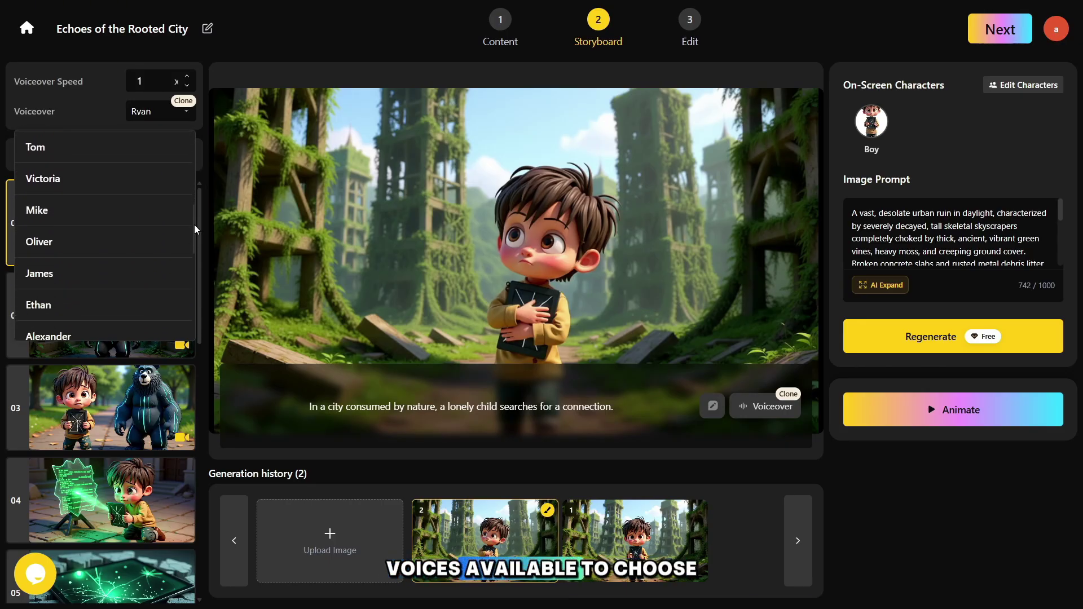
pyautogui.moveTo(194, 244); pyautogui.dragTo(195, 259)
pyautogui.scroll(-5, 199, 271)
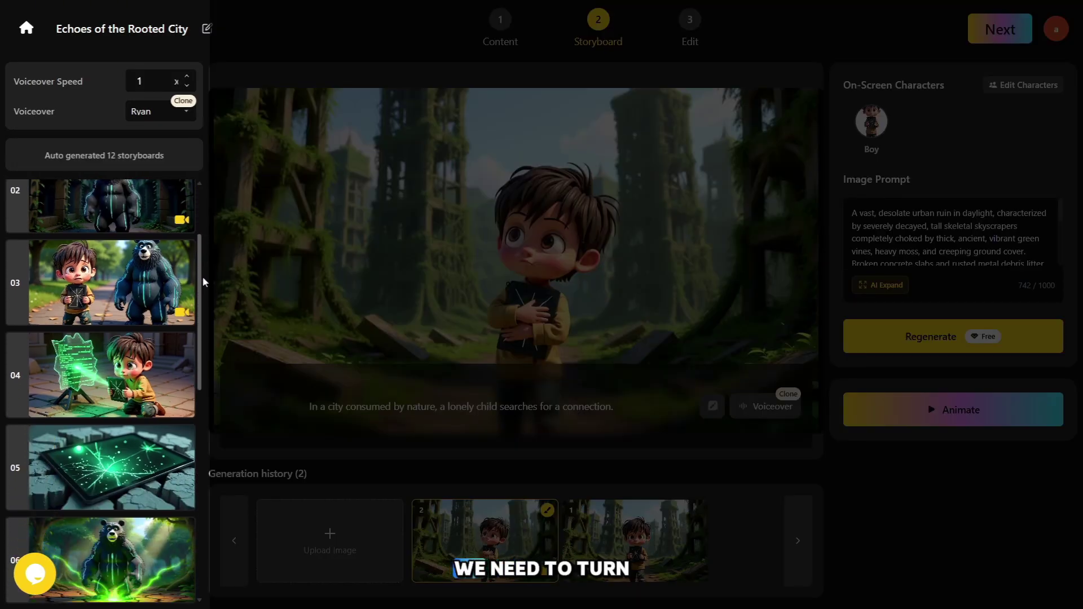
pyautogui.moveTo(201, 306); pyautogui.dragTo(213, 204)
# Step: Preview storyboards 01 to 04, playing storyboard 01's animated clip
pyautogui.click(136, 225)
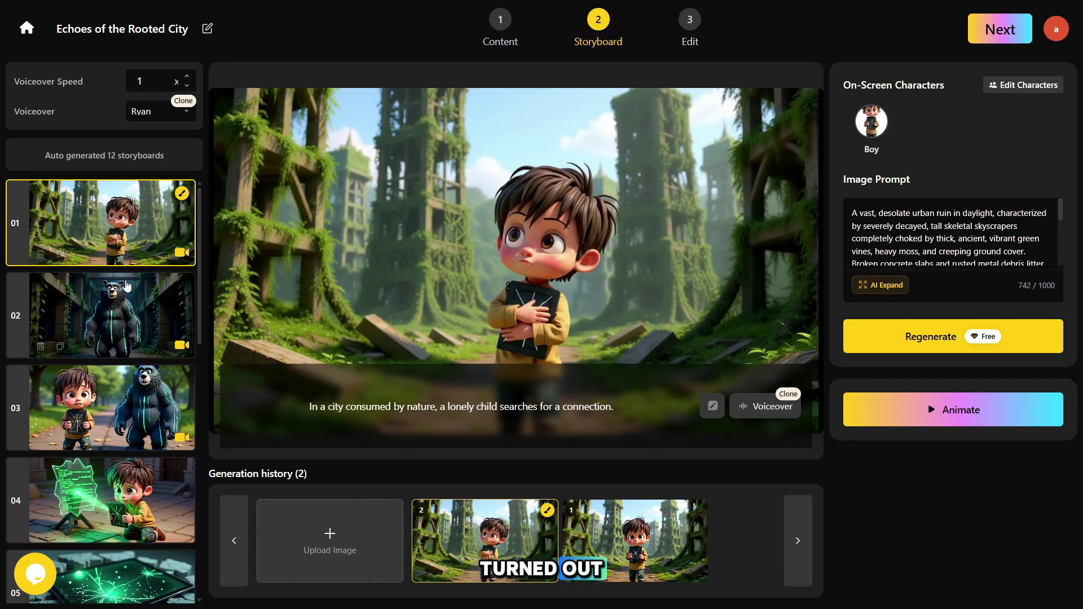
pyautogui.click(115, 219)
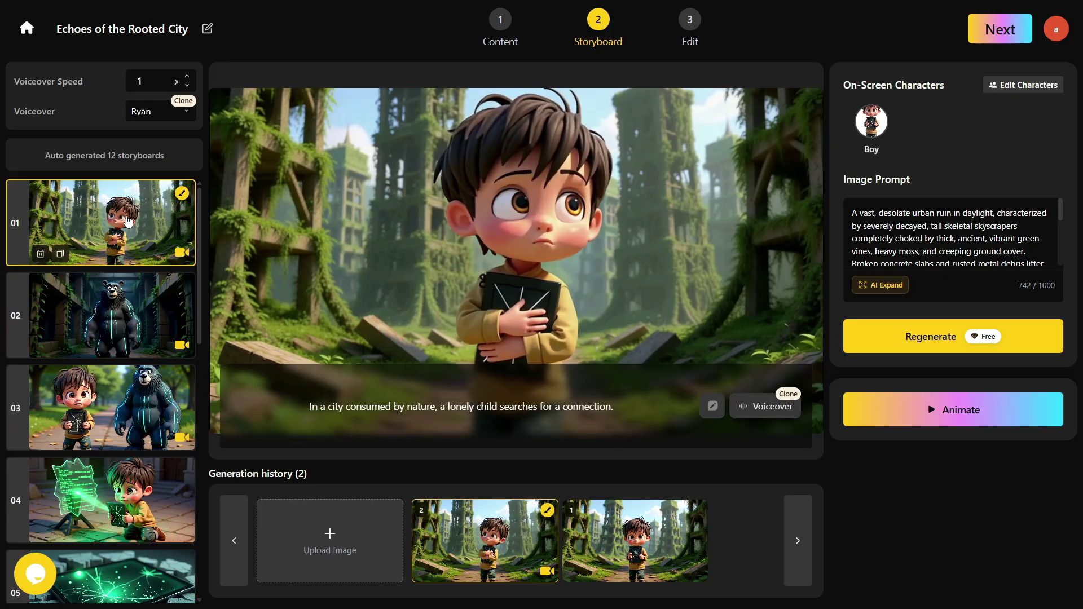
pyautogui.click(129, 311)
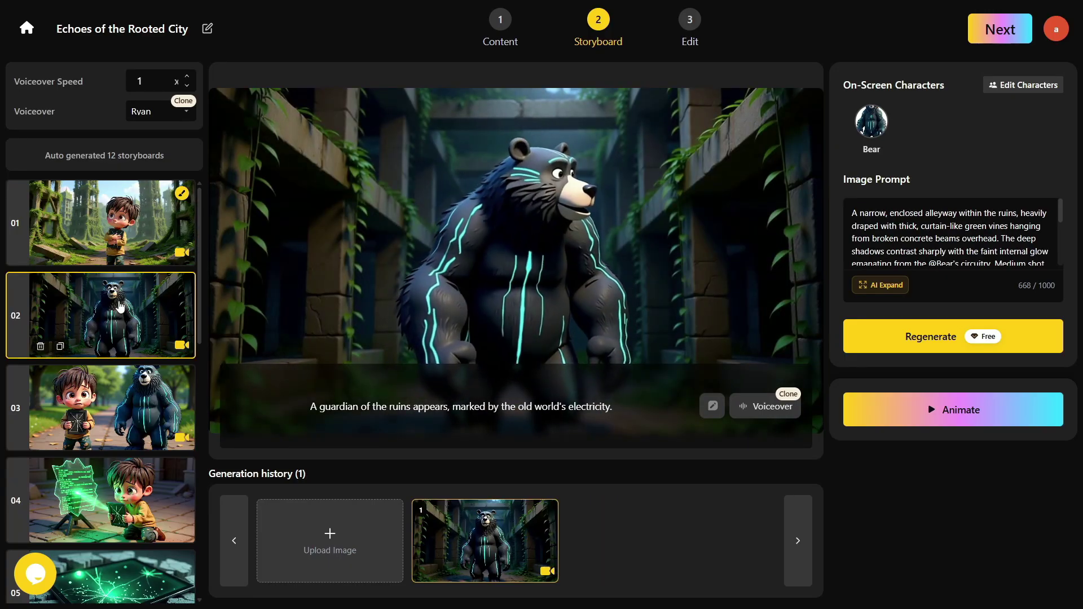
pyautogui.click(109, 407)
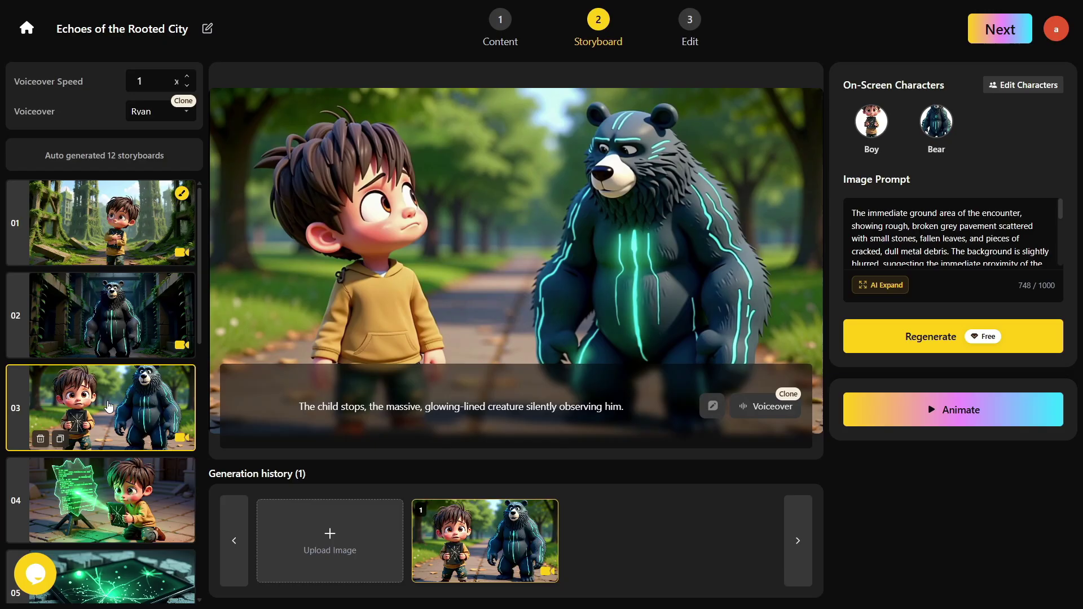
pyautogui.scroll(-1, 106, 429)
pyautogui.click(104, 448)
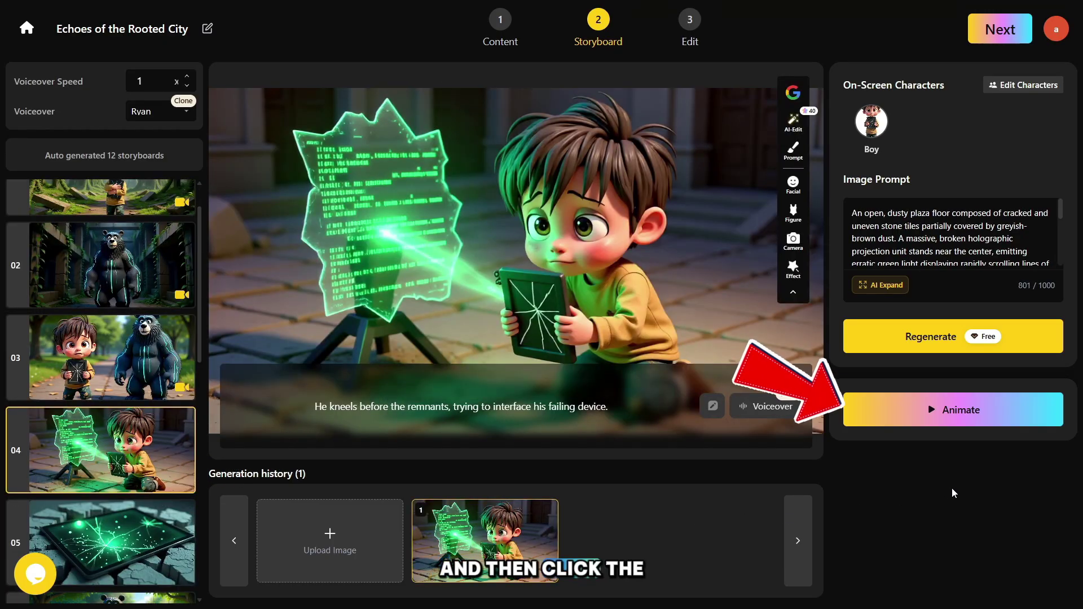
# Step: Animate storyboard 04 with the Kling model, then confirm the animation for storyboard 06
pyautogui.click(923, 422)
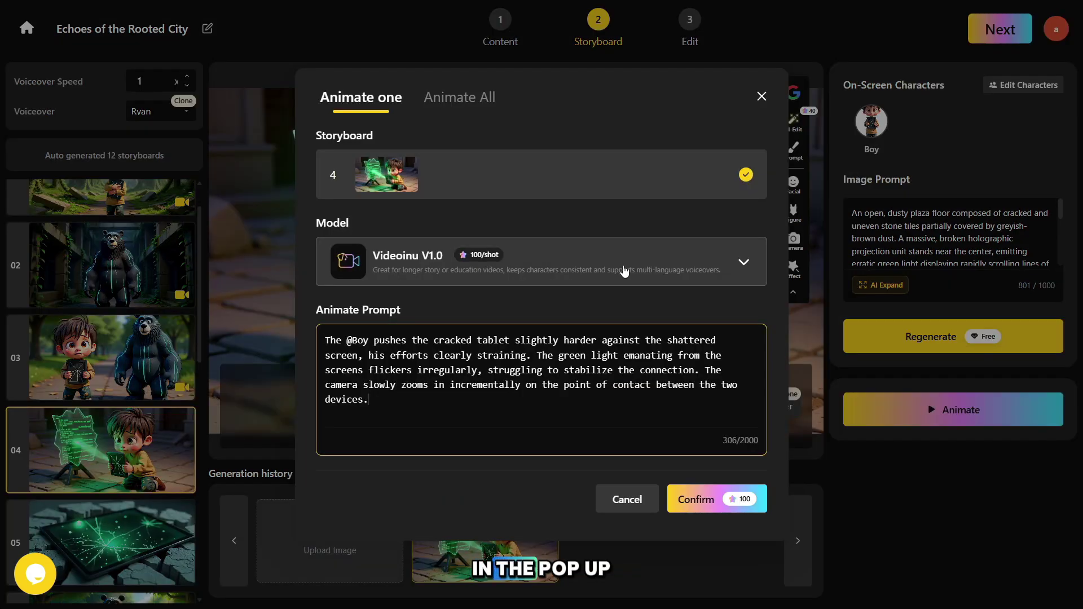
pyautogui.click(743, 267)
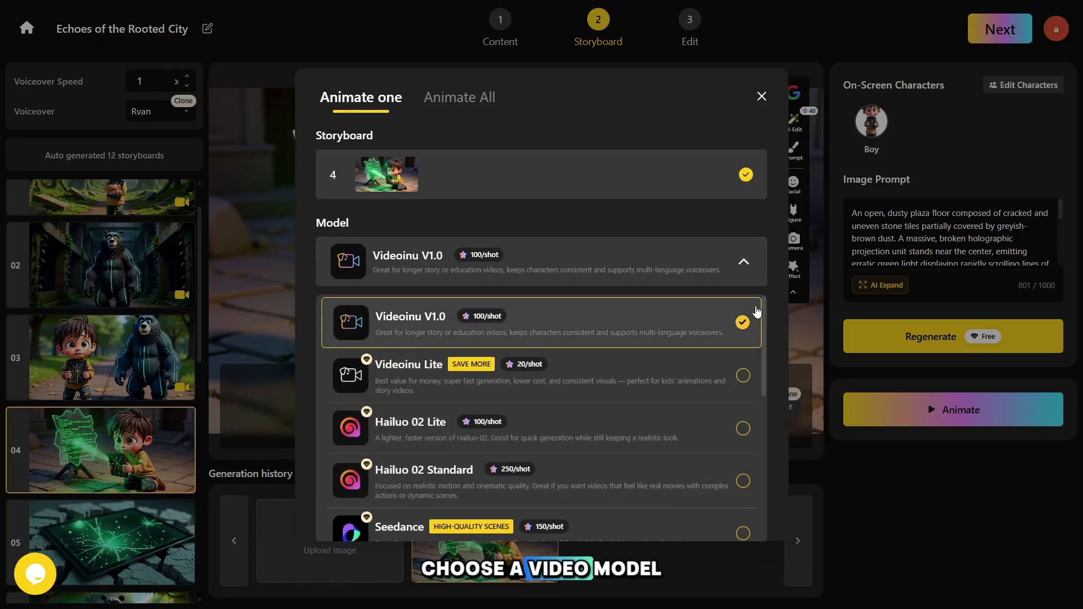
pyautogui.scroll(-2, 619, 374)
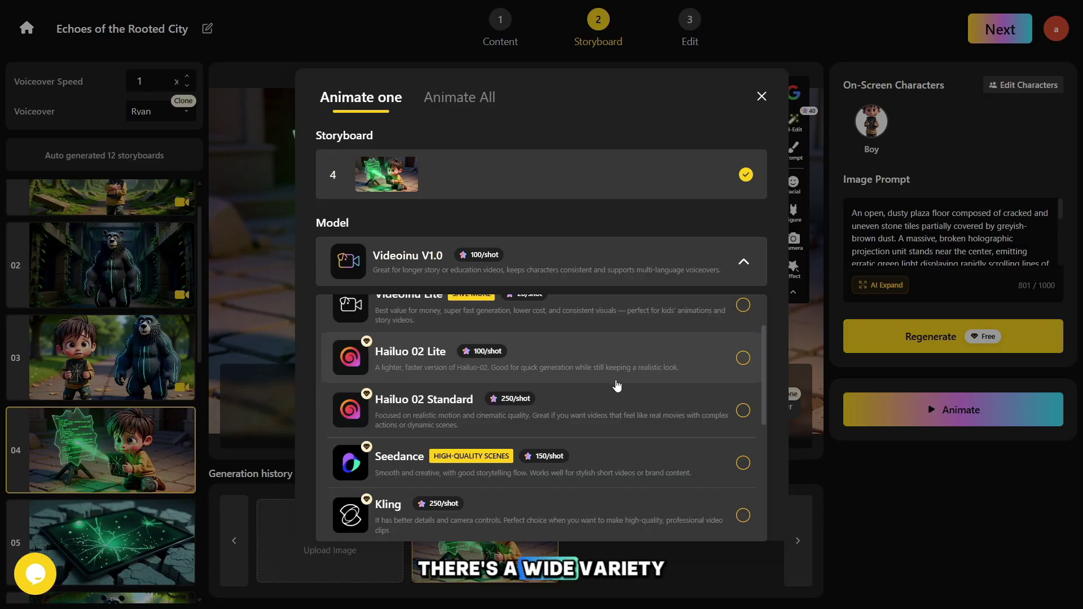
pyautogui.scroll(-2, 617, 386)
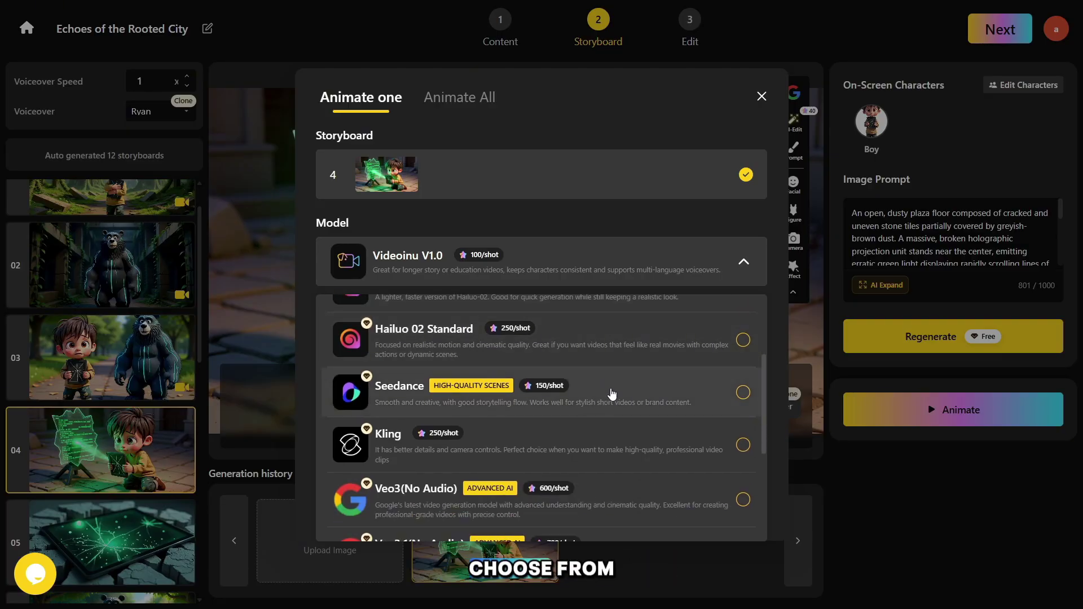
pyautogui.scroll(-2, 565, 389)
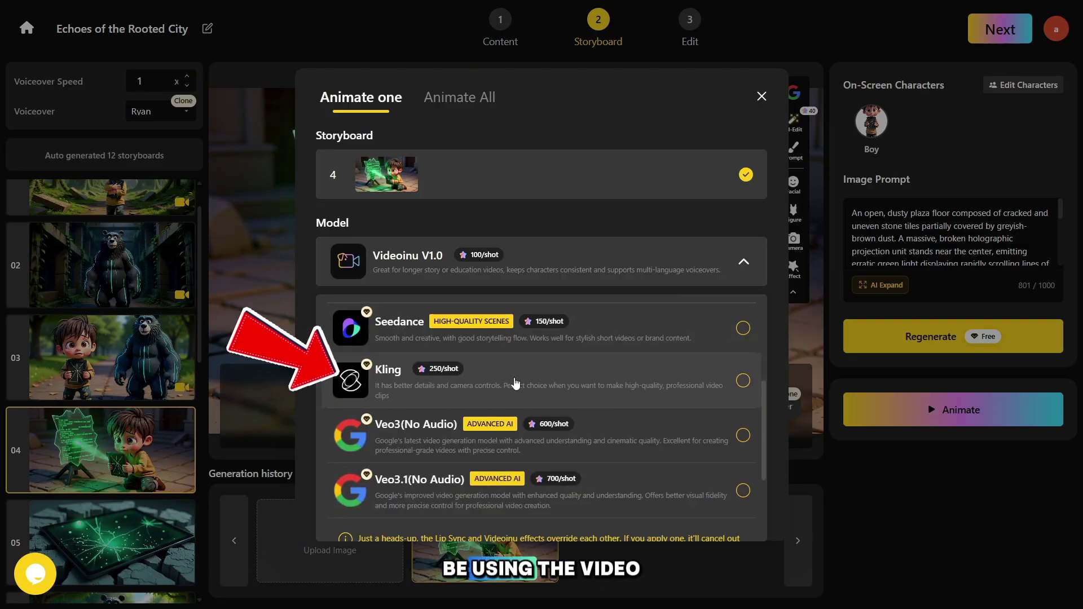
pyautogui.scroll(-4, 634, 421)
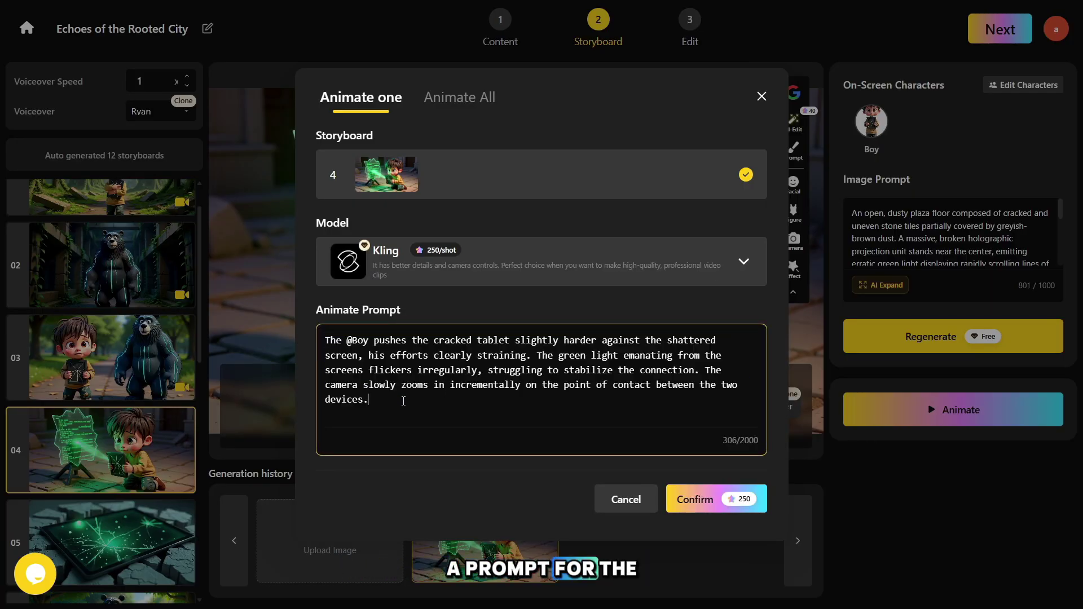
pyautogui.click(714, 506)
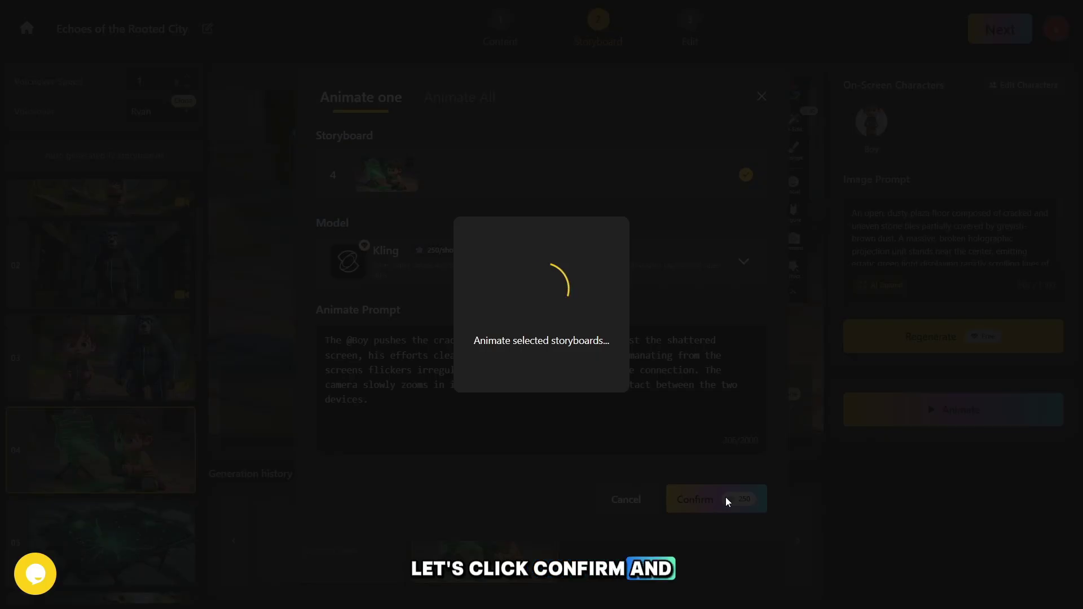
pyautogui.scroll(-3, 141, 473)
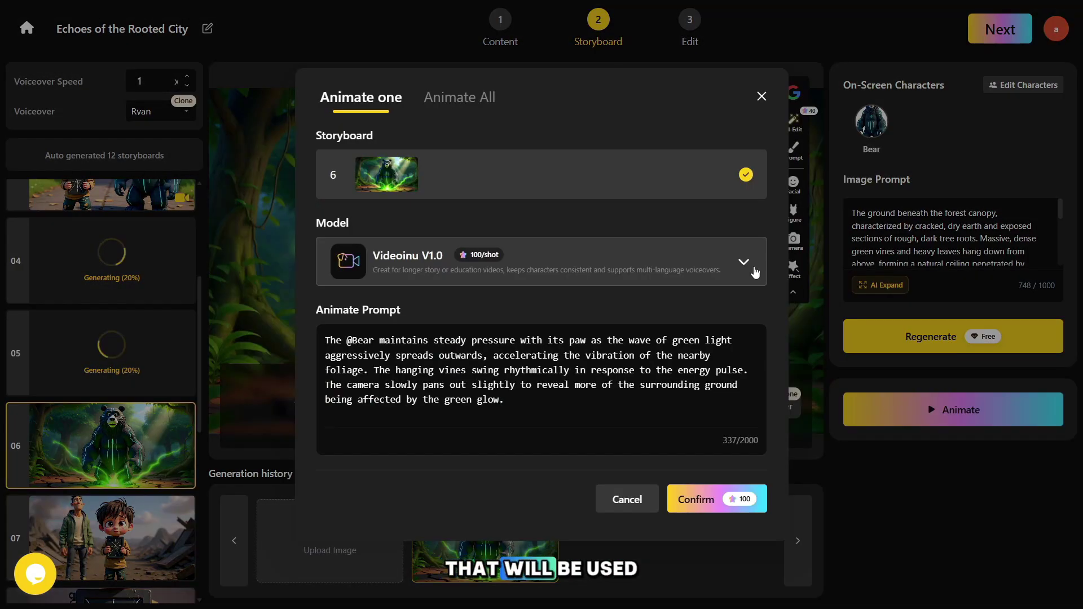
pyautogui.click(681, 500)
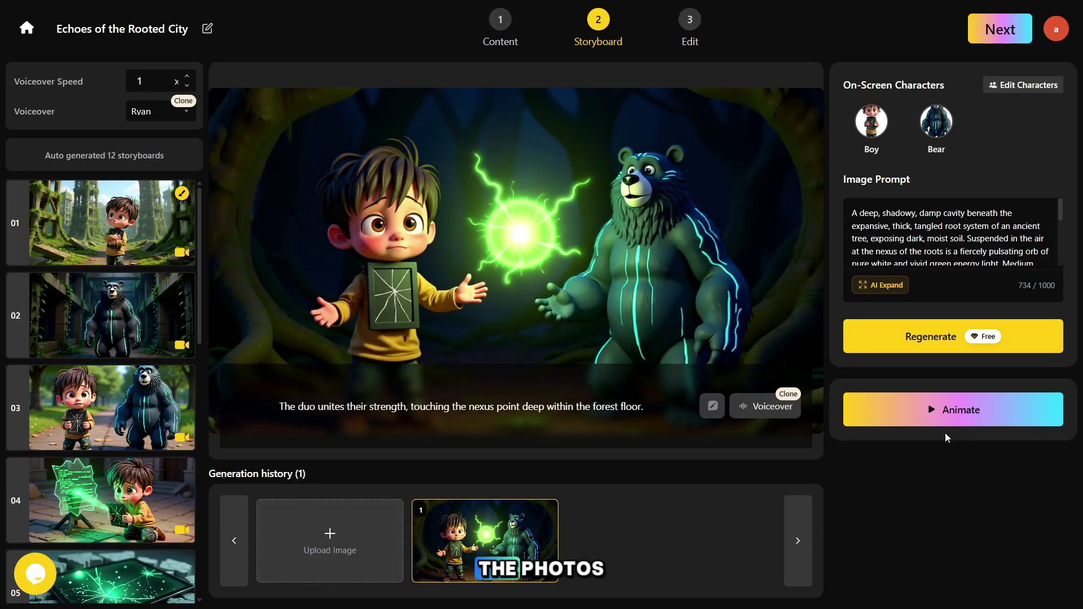
# Step: Move to editing, review the subtitle and background music options, and generate the final video
pyautogui.click(1000, 31)
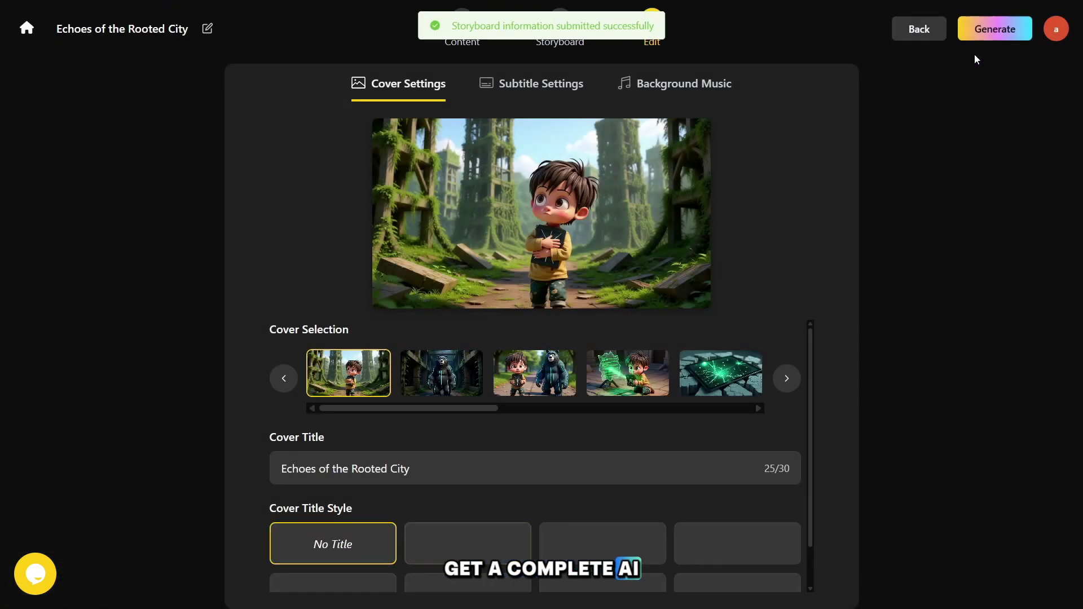
pyautogui.click(515, 86)
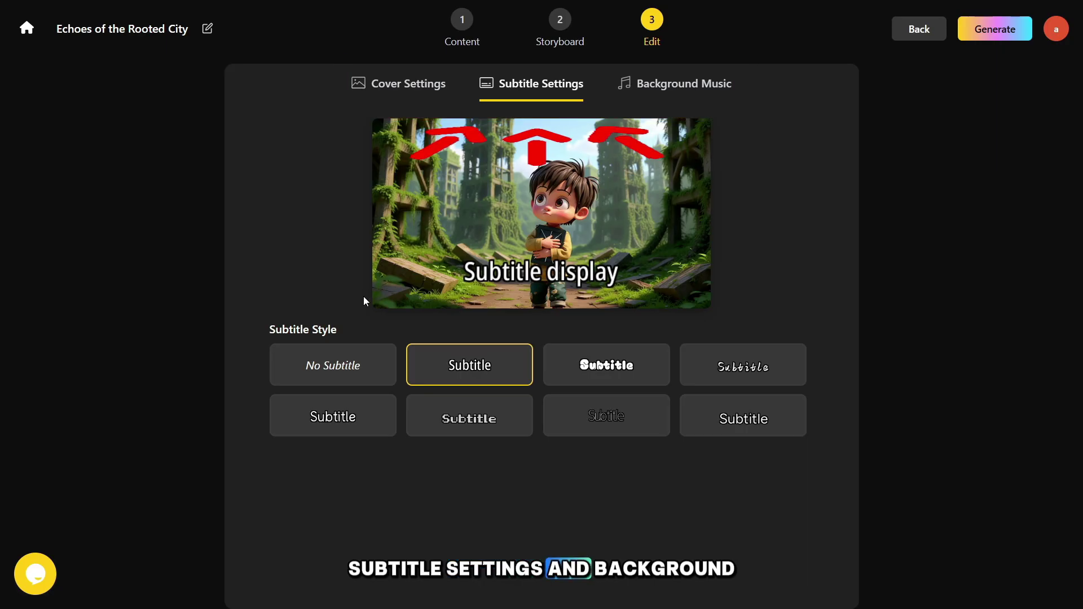
pyautogui.click(711, 82)
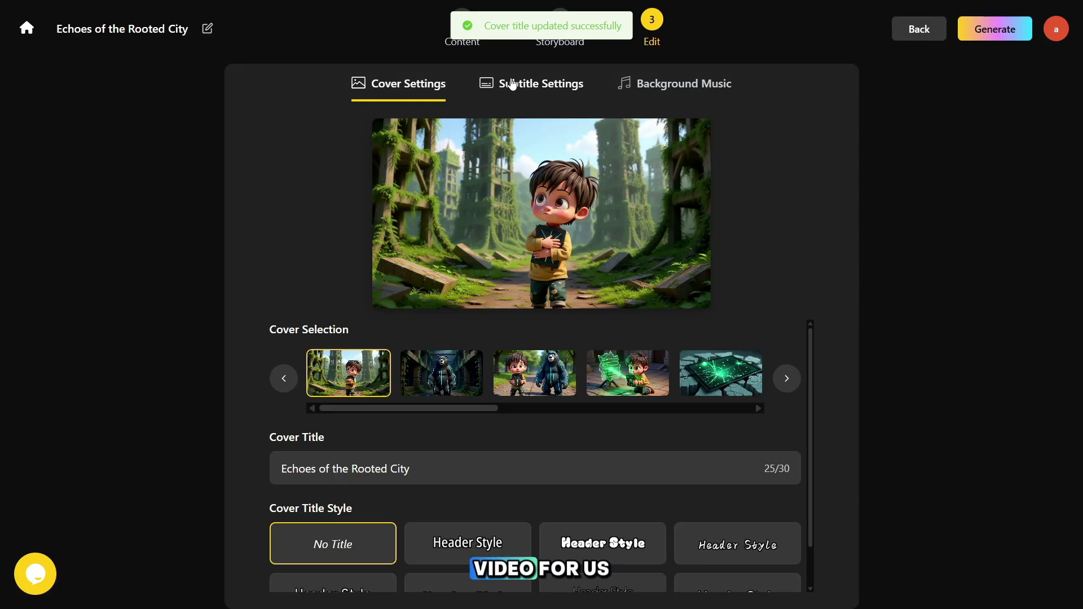
pyautogui.click(995, 28)
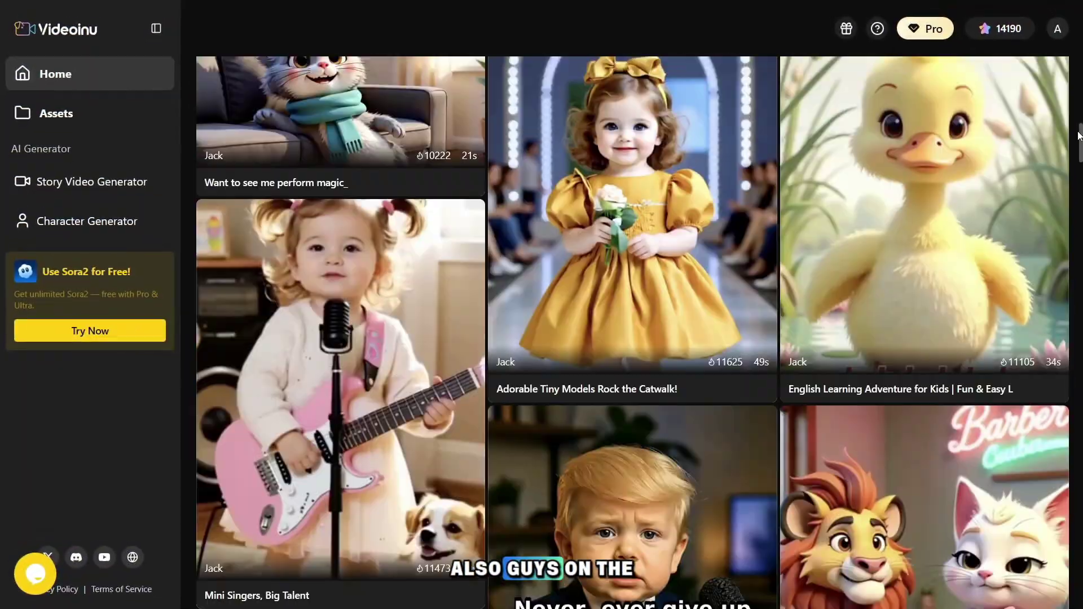
# Step: Scroll the home gallery, then open Assets to view My Projects
pyautogui.scroll(-10, 633, 332)
pyautogui.scroll(-20, 633, 332)
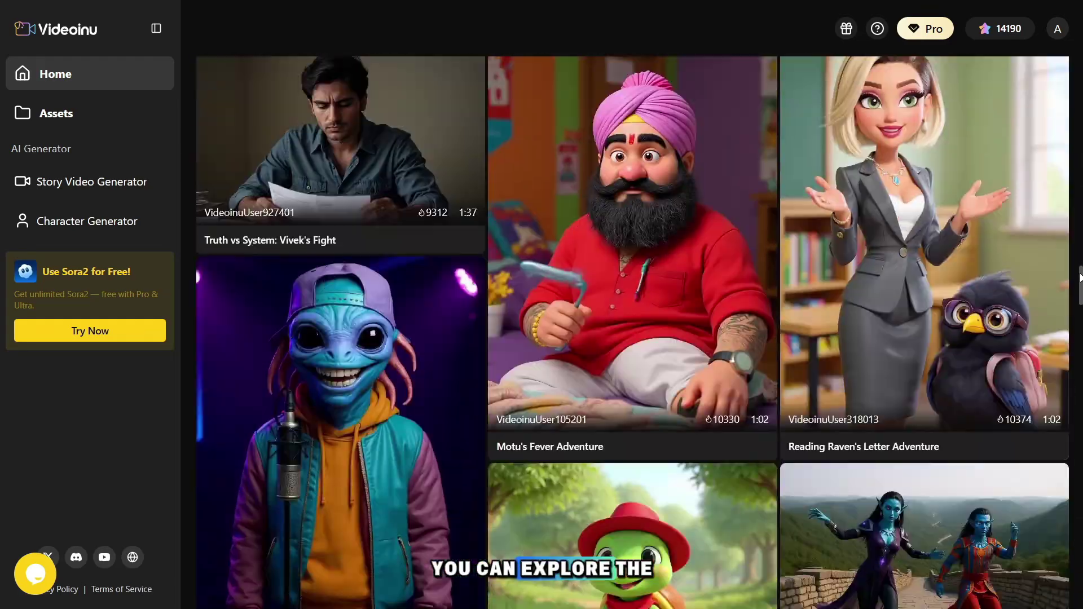
pyautogui.scroll(-3, 750, 401)
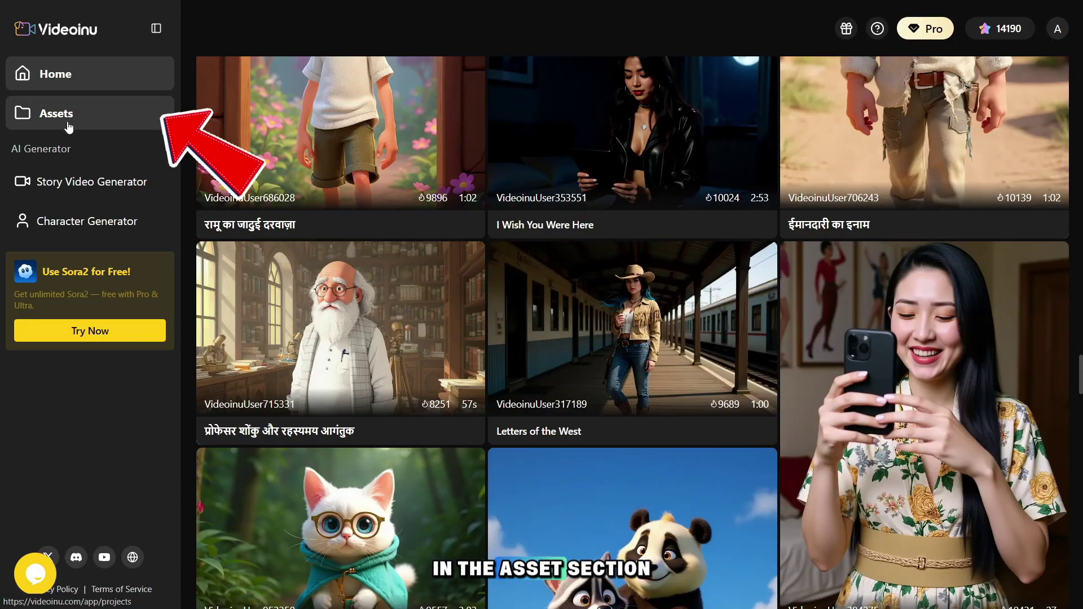
pyautogui.click(113, 119)
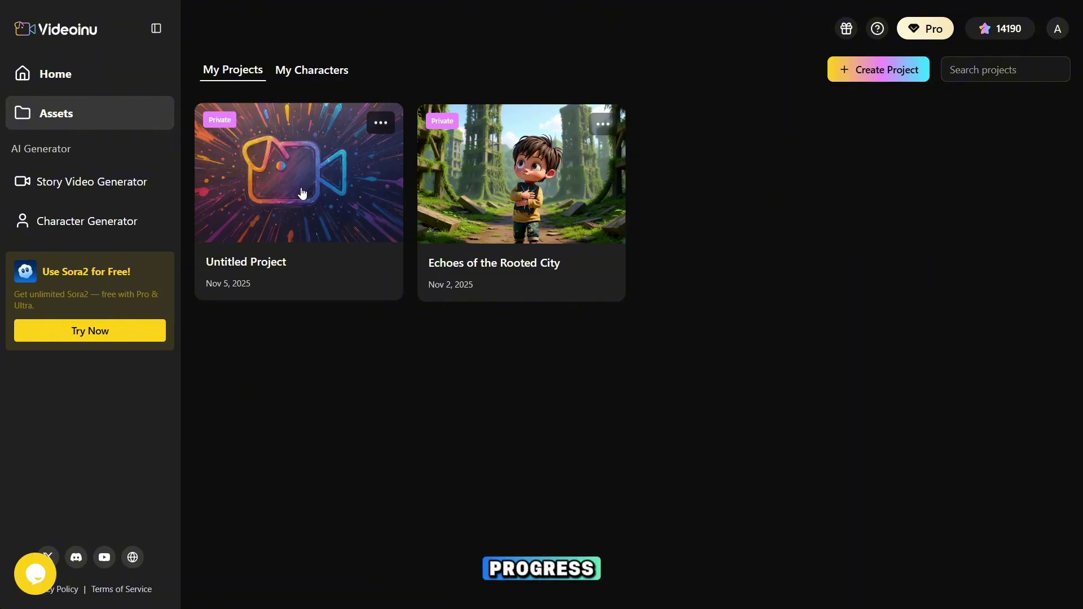
pyautogui.click(93, 228)
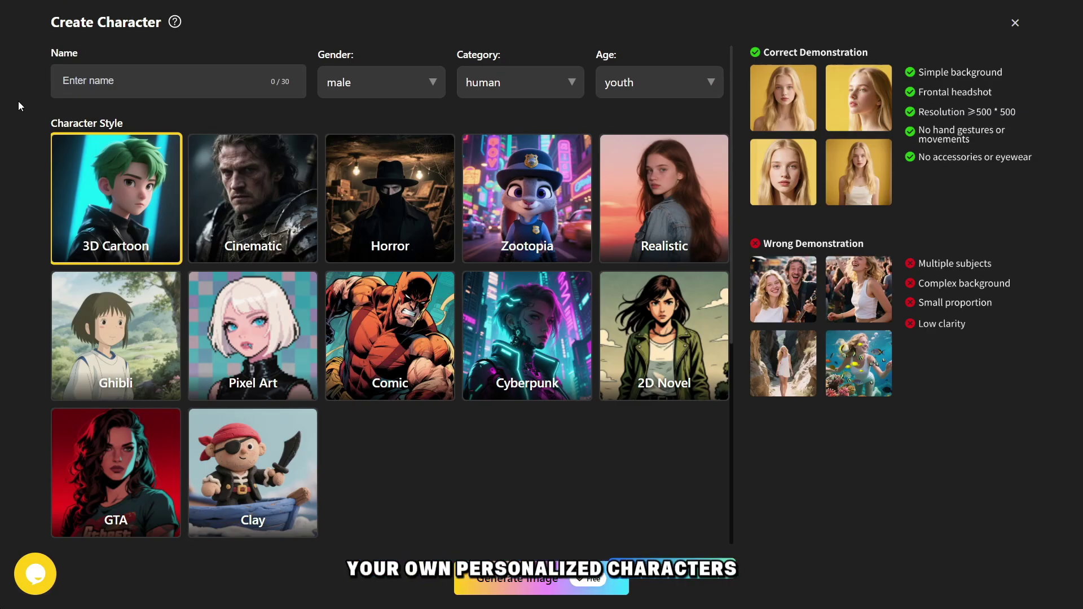
# Step: Try the character Name, Gender, Category and youth Age fields, plus Cinematic, Zootopia and 2D Novel styles
pyautogui.click(180, 91)
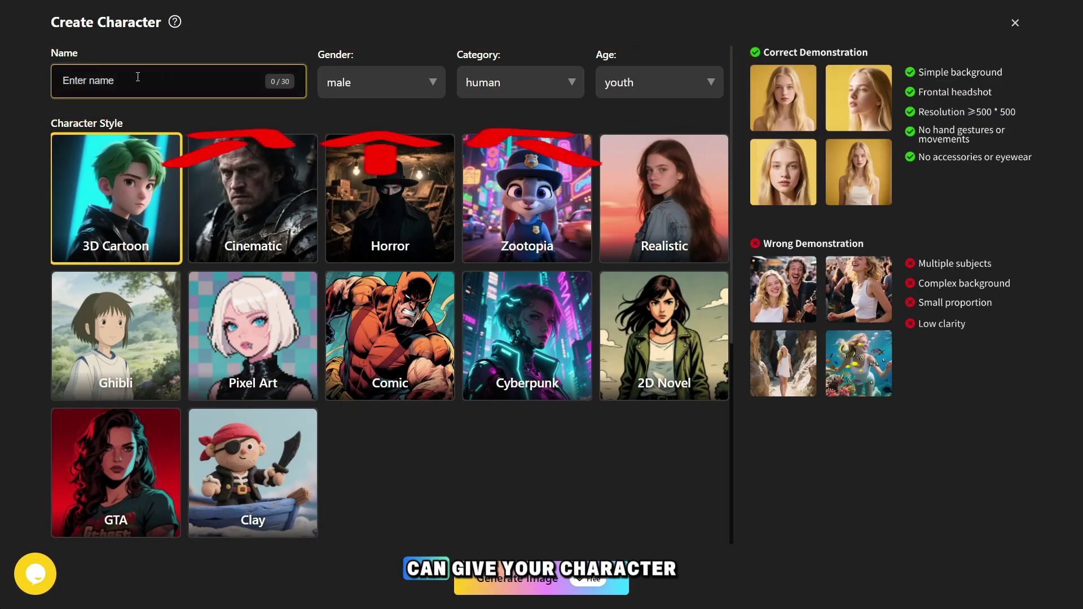
pyautogui.click(356, 86)
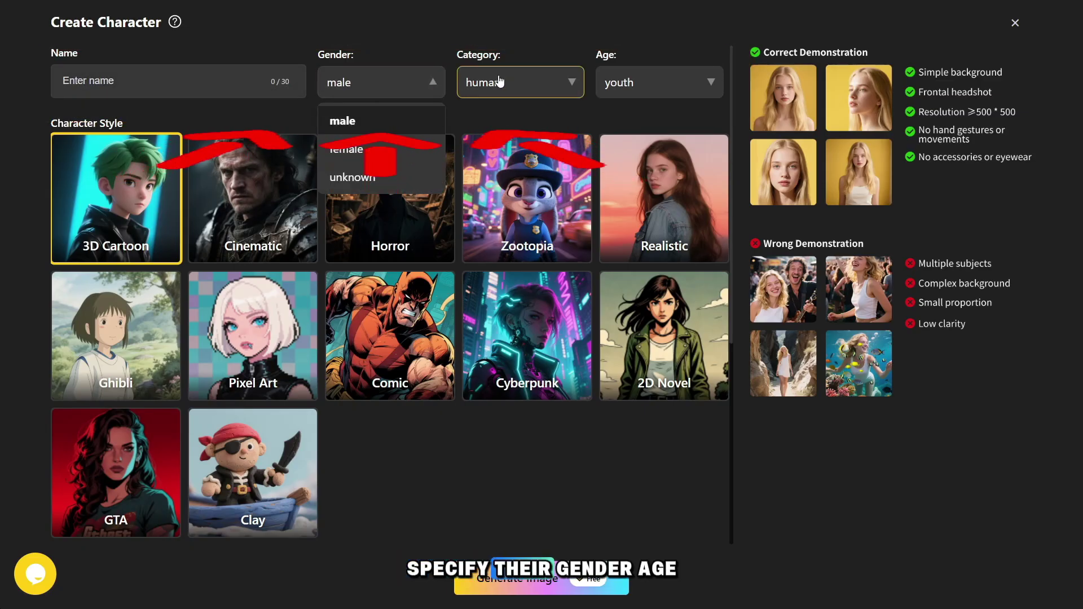
pyautogui.click(522, 87)
pyautogui.click(654, 87)
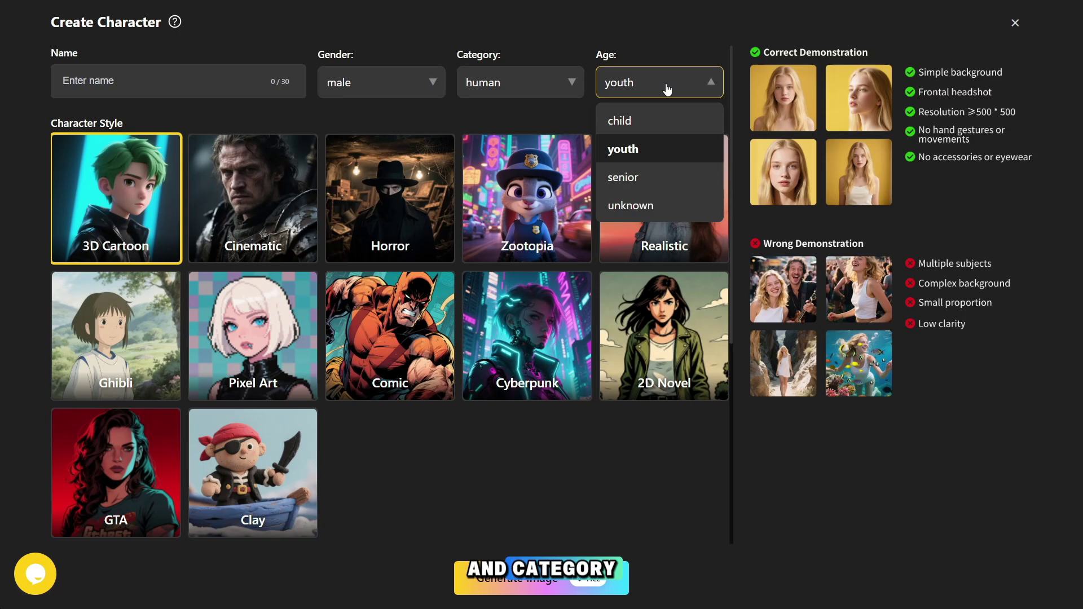
pyautogui.click(667, 89)
pyautogui.click(258, 190)
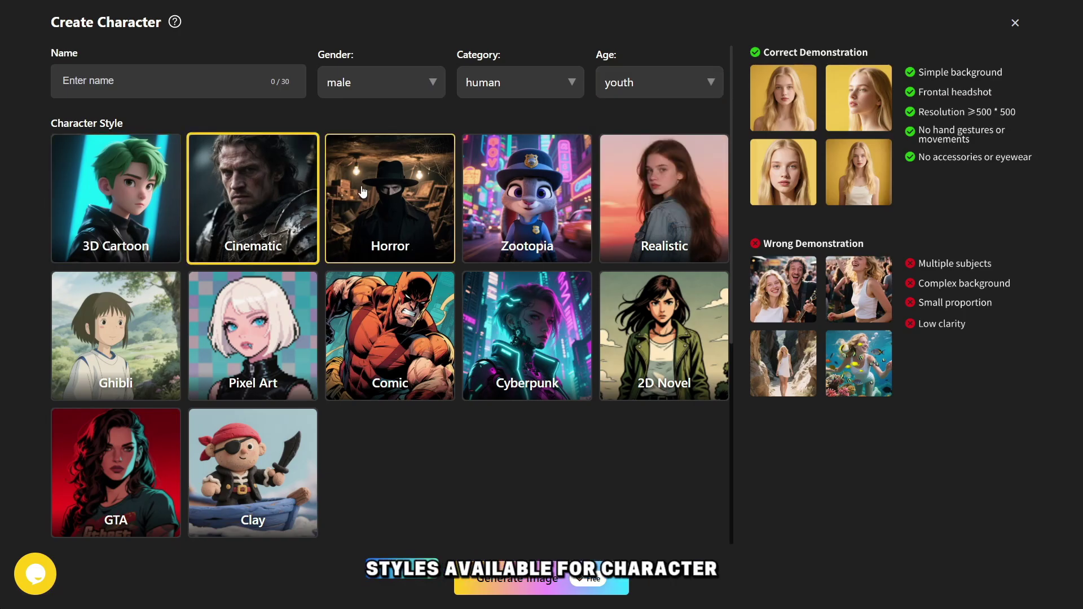
pyautogui.click(525, 195)
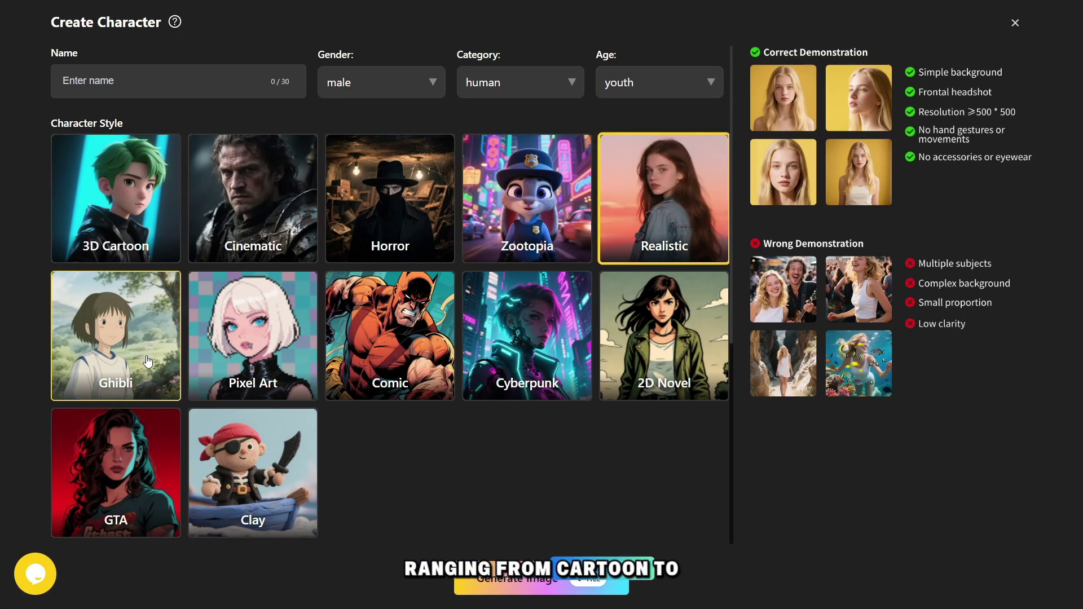
pyautogui.click(663, 335)
pyautogui.scroll(-5, 336, 374)
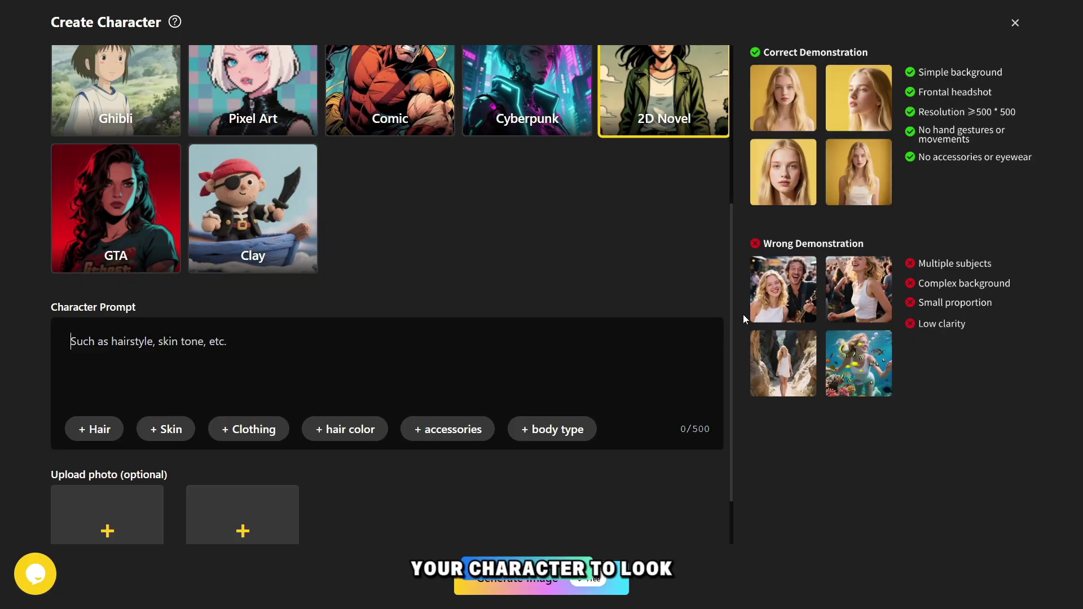
pyautogui.scroll(-2, 428, 395)
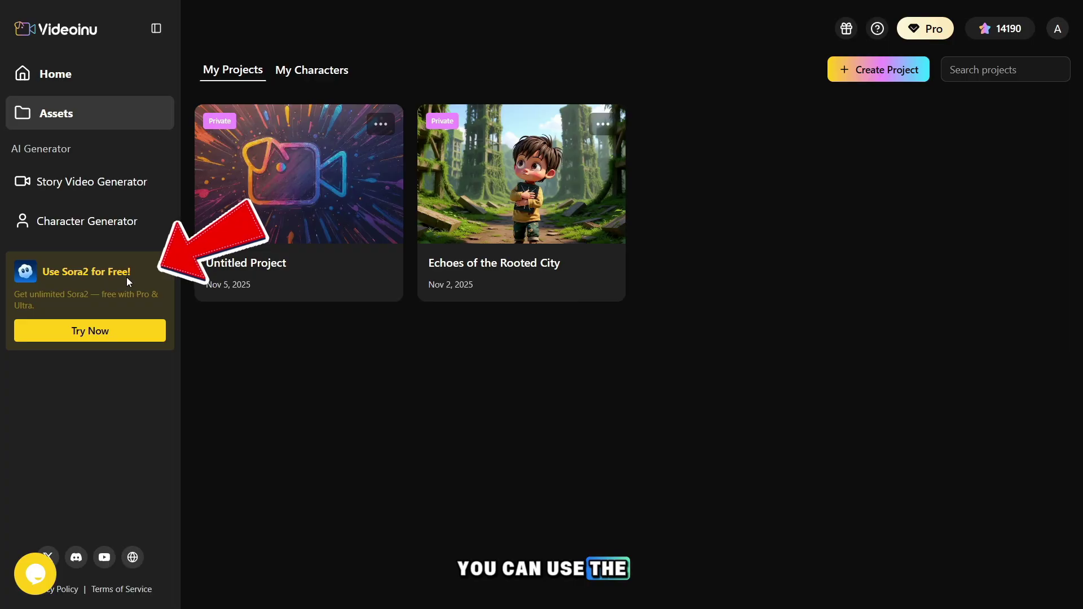
# Step: Open the free Sora2 video generator and play the bulldog skateboard clip
pyautogui.click(99, 336)
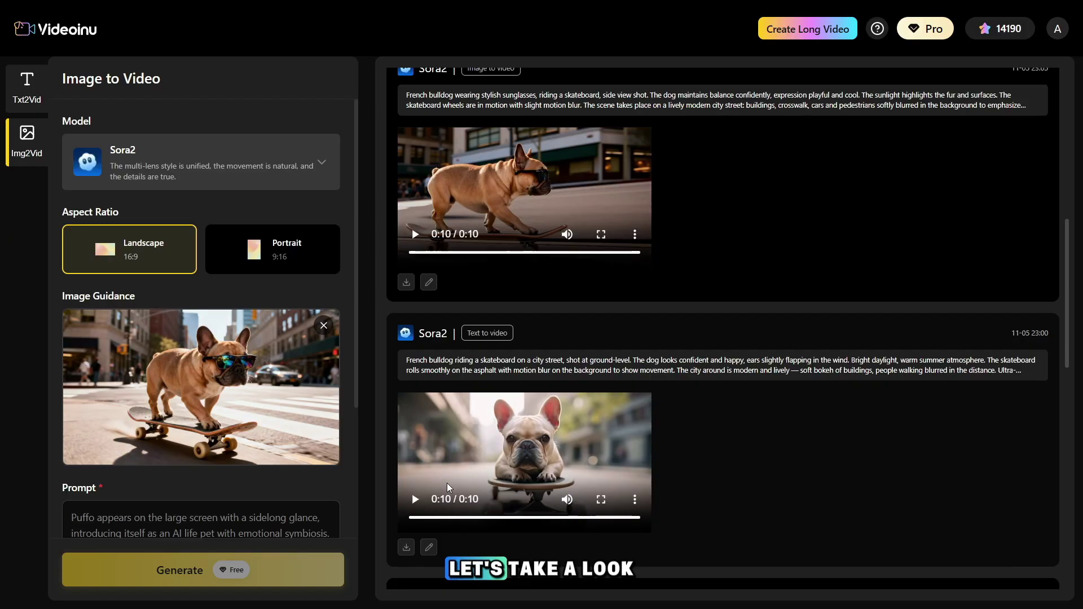
pyautogui.click(415, 501)
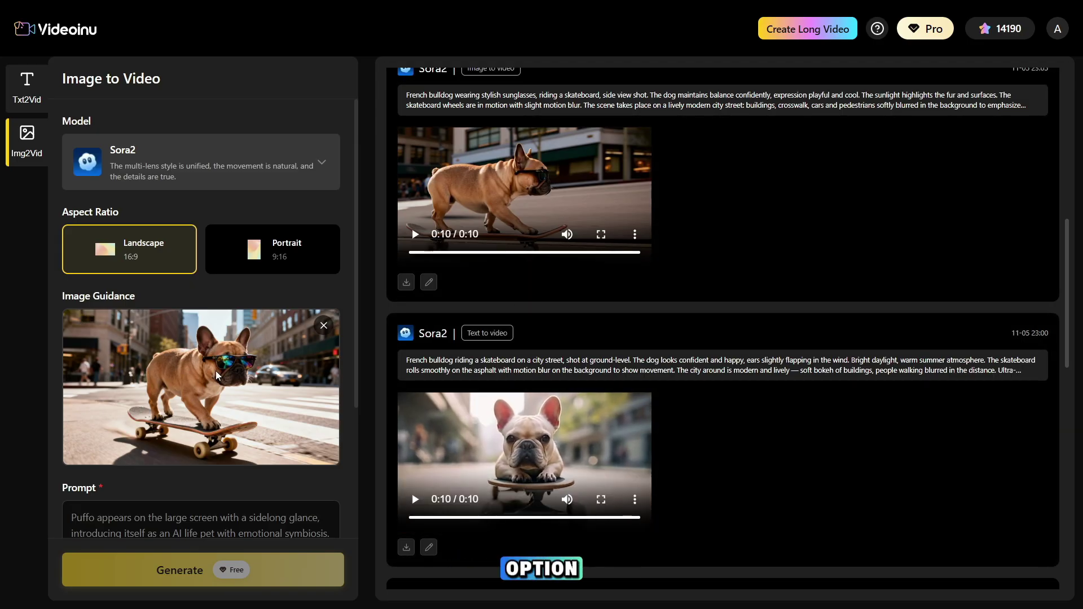
pyautogui.scroll(10, 909, 111)
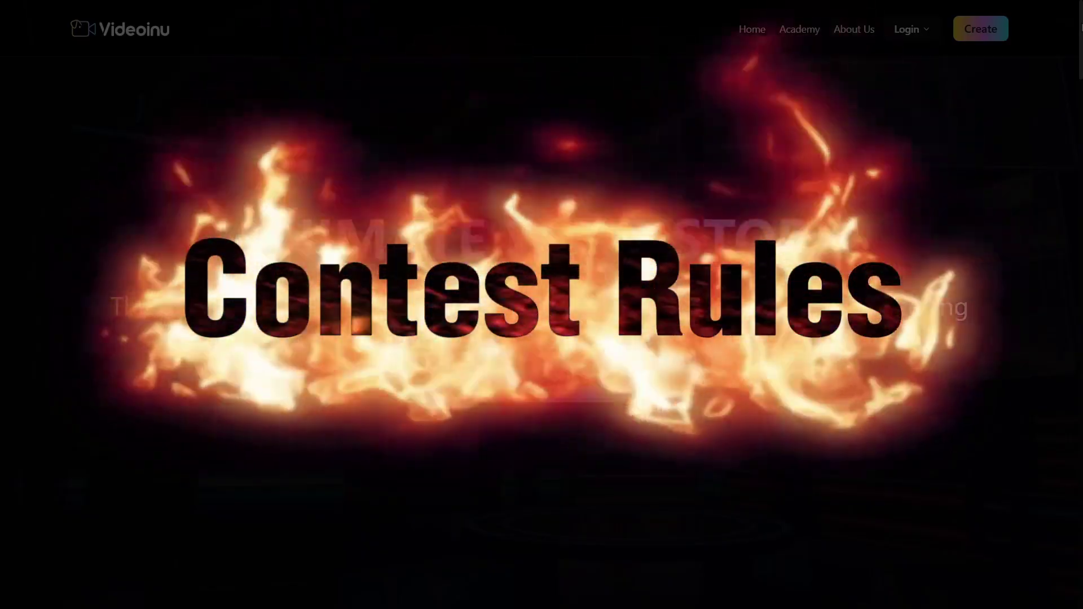
# Step: Scroll down the homepage to its six-question Frequently Asked Questions section
pyautogui.scroll(-5, 539, 305)
pyautogui.scroll(-6, 540, 305)
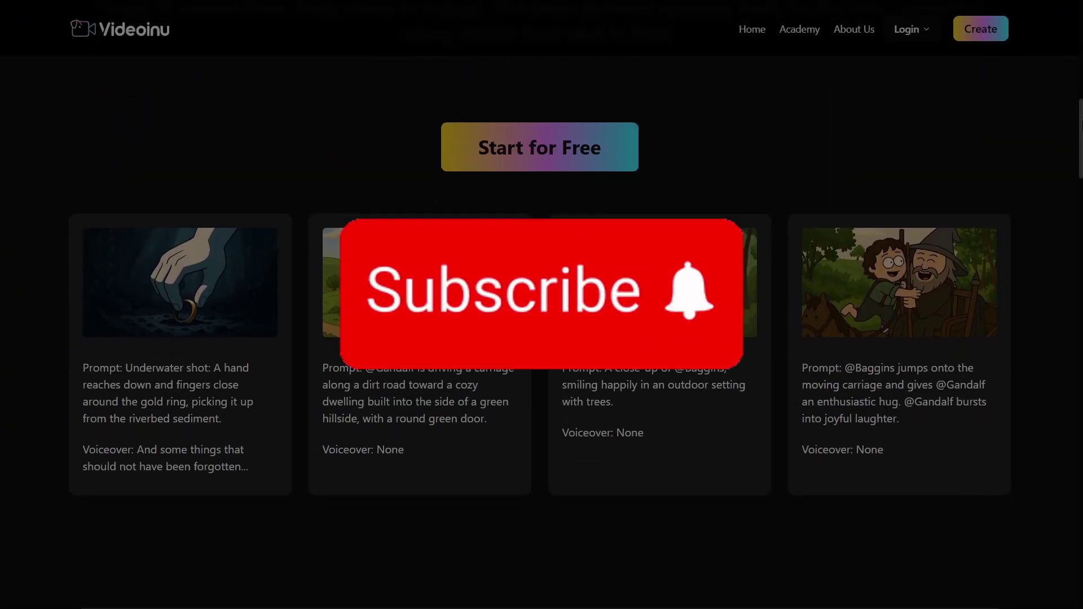
pyautogui.scroll(-6, 540, 305)
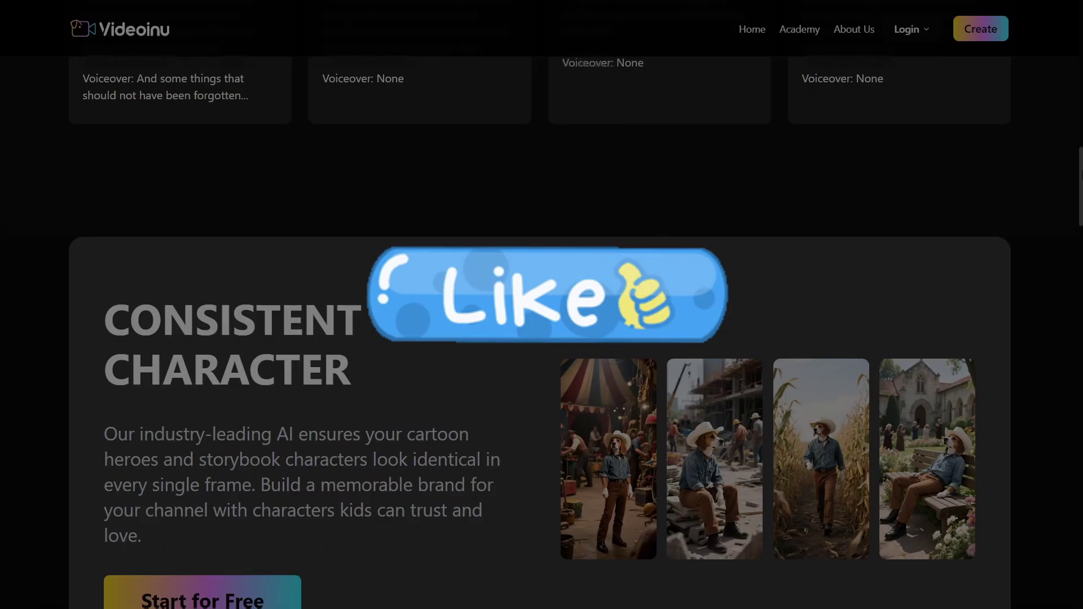
pyautogui.scroll(-6, 540, 304)
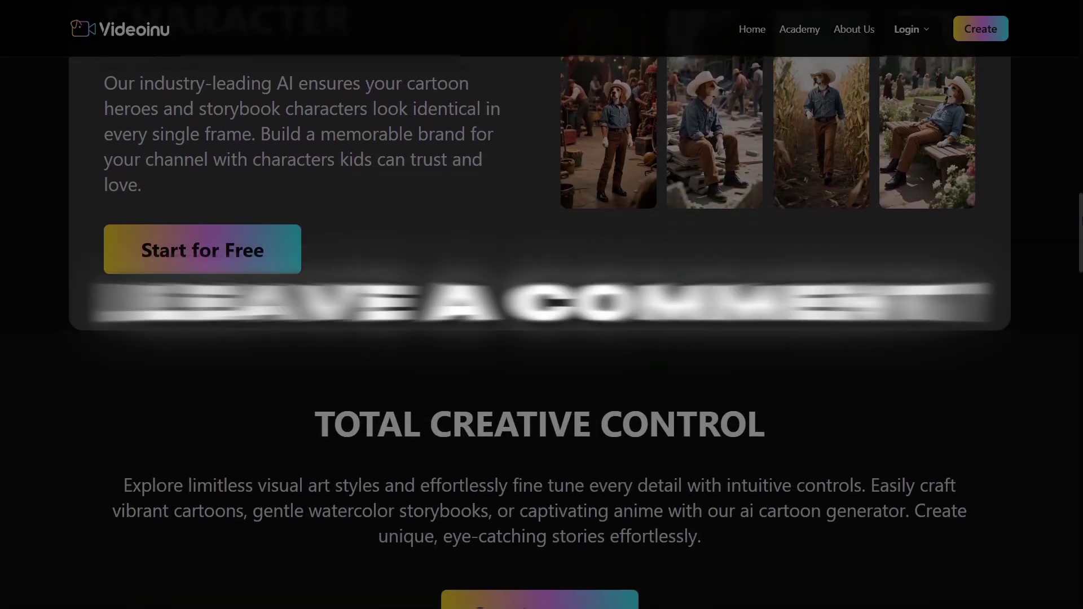
pyautogui.scroll(-6, 540, 304)
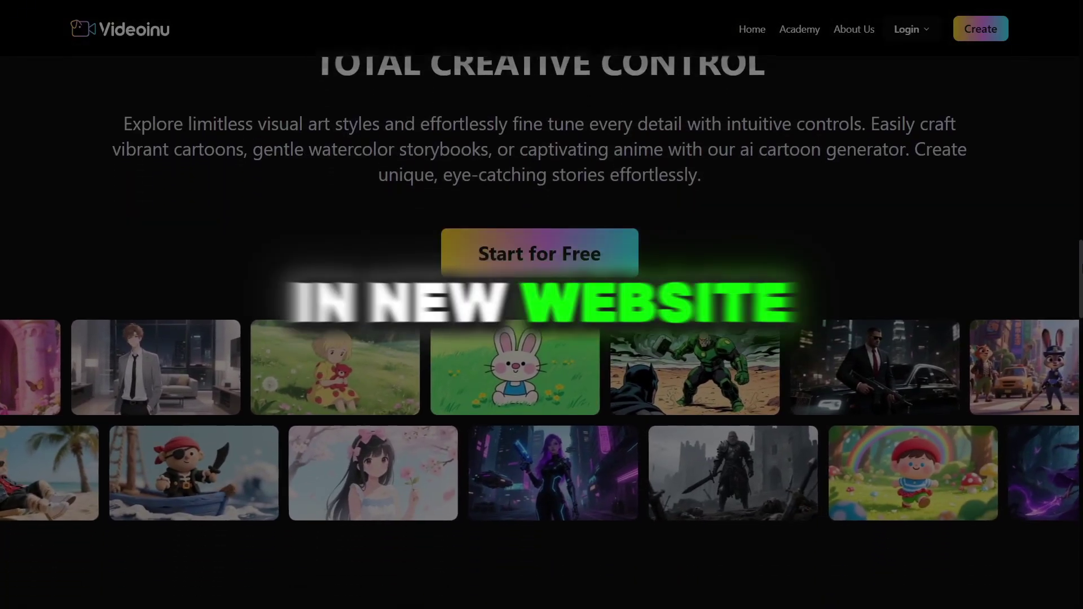
pyautogui.scroll(-10, 539, 305)
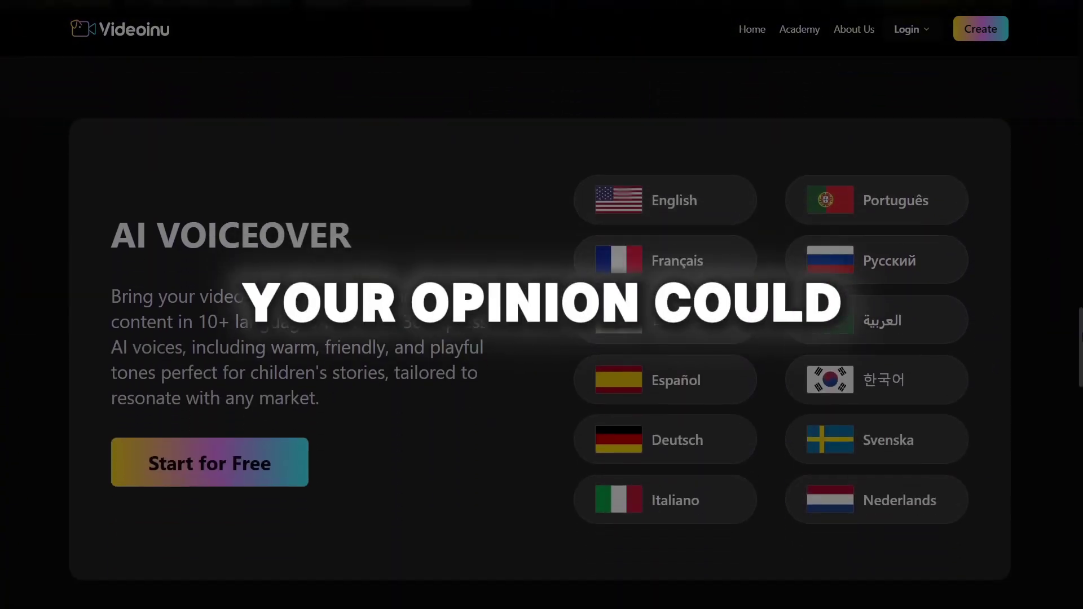
pyautogui.scroll(-11, 539, 305)
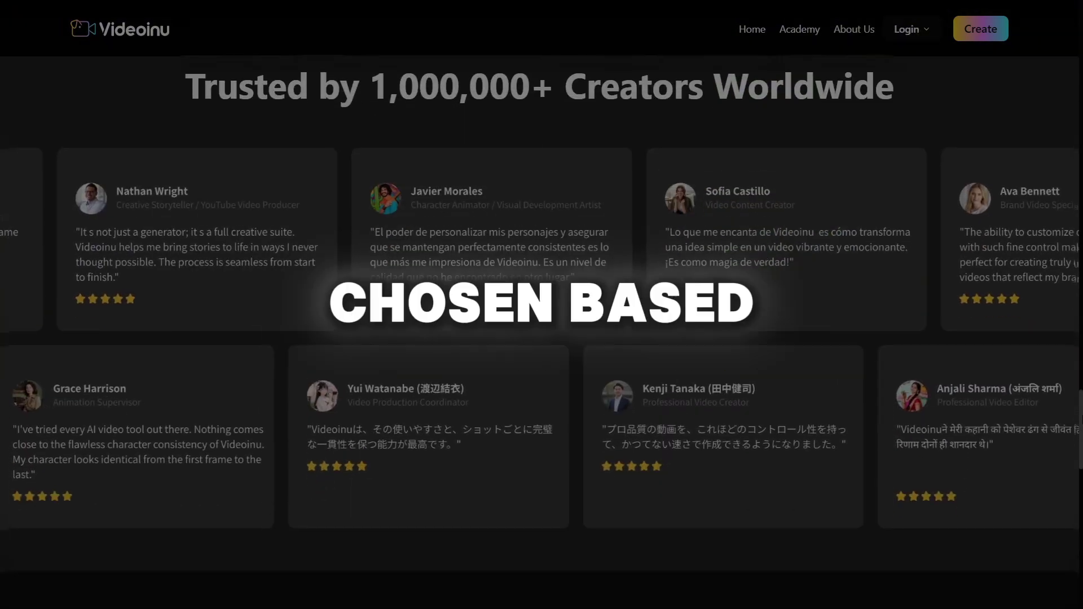
pyautogui.scroll(-3, 539, 304)
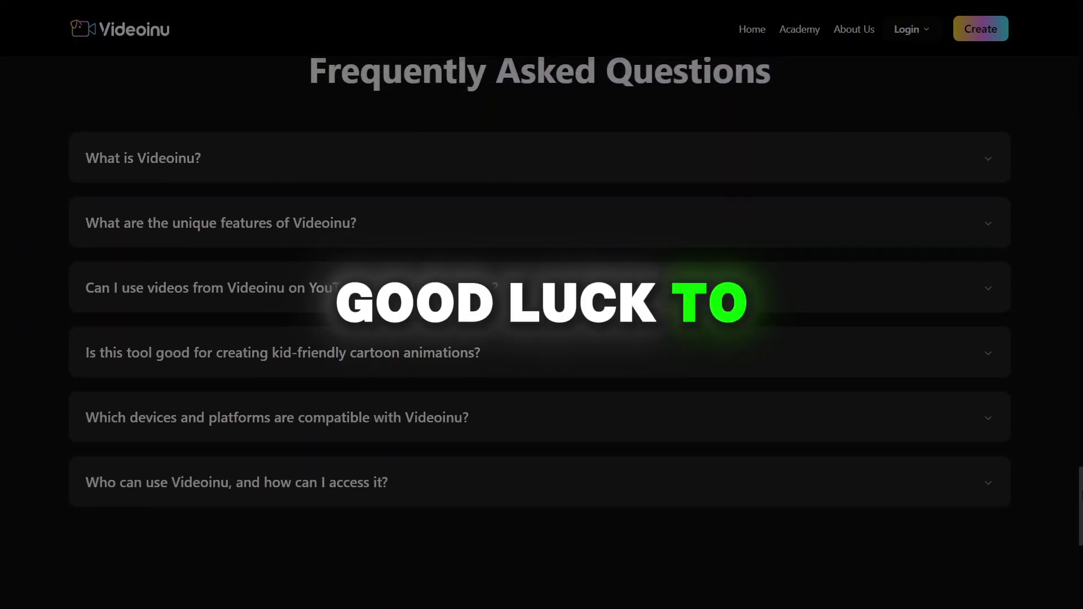